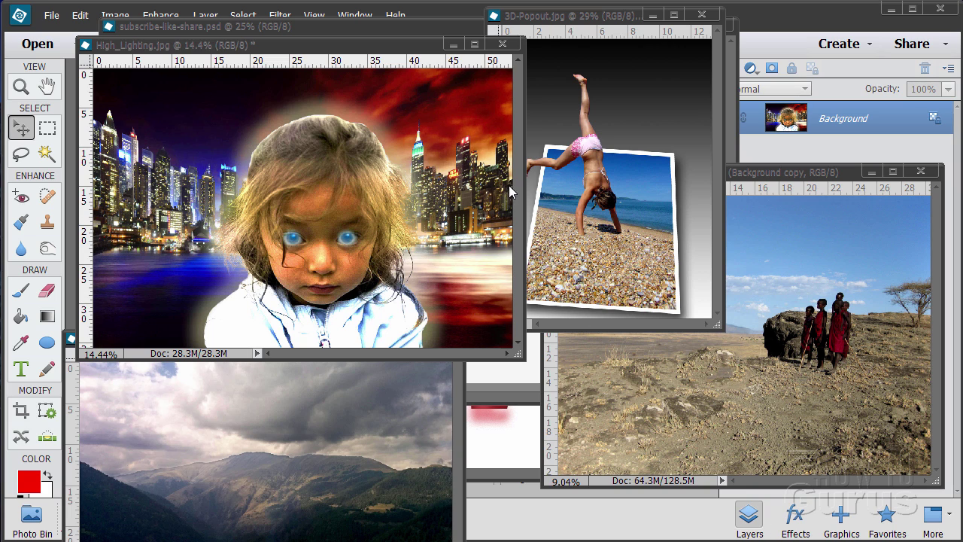
Minimize the High_Lighting, 3D-Popout, Tanzania children and mountains01 images, then bring the next image forward.
click(453, 44)
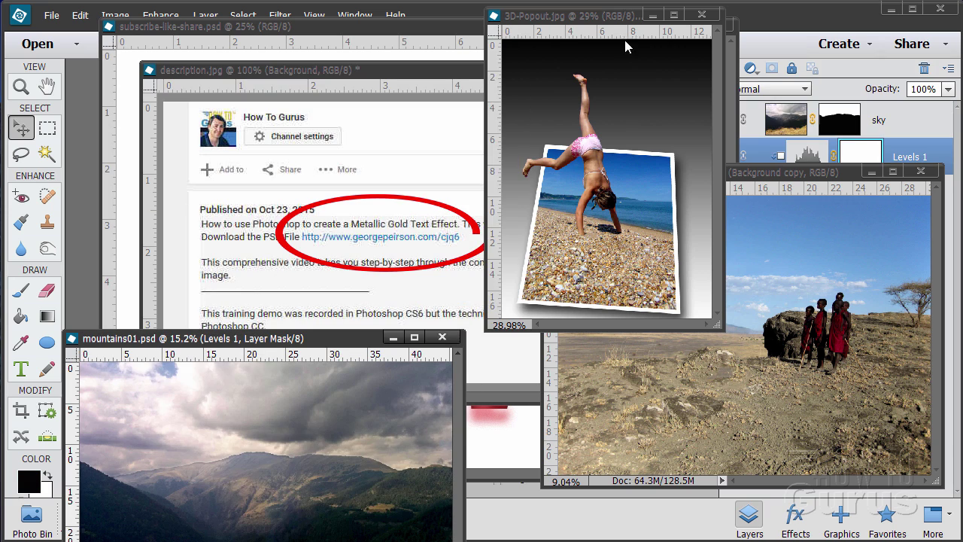
click(653, 16)
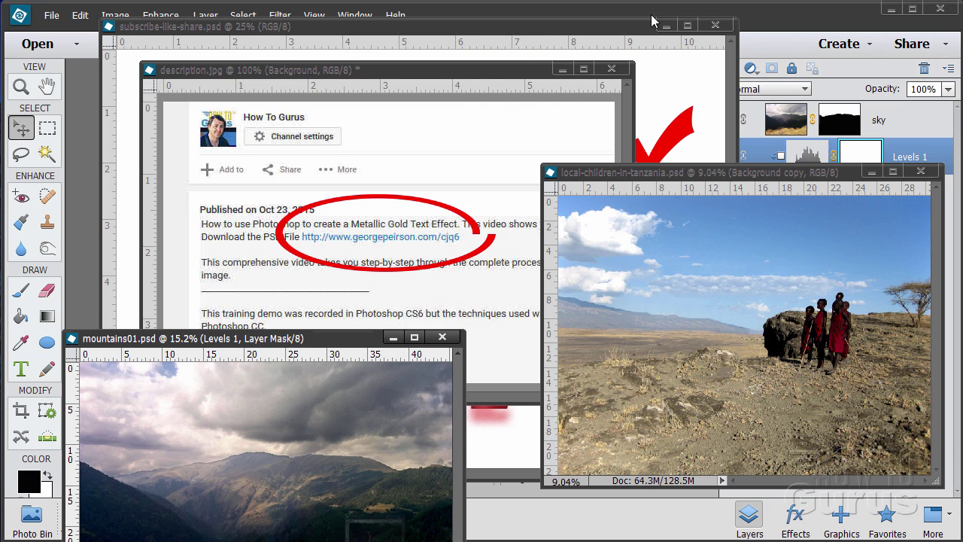
click(871, 172)
click(393, 337)
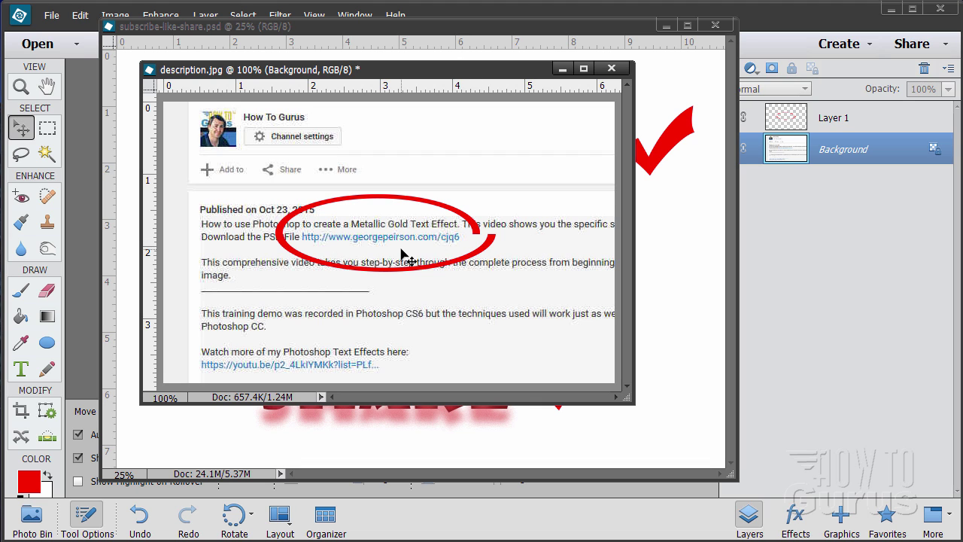
click(579, 27)
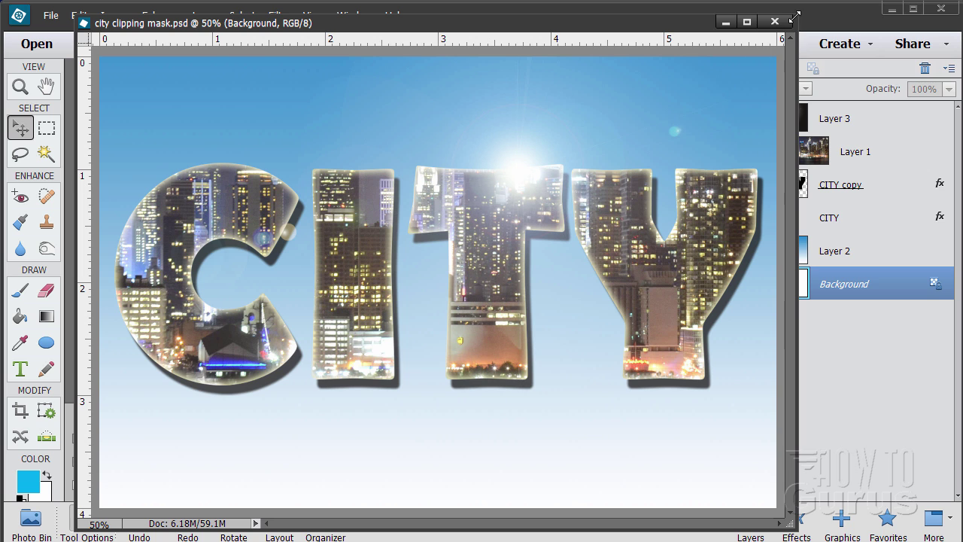
Shrink the CITY example window, fit the whole image on screen, and nudge the window into place.
drag(794, 16, 602, 108)
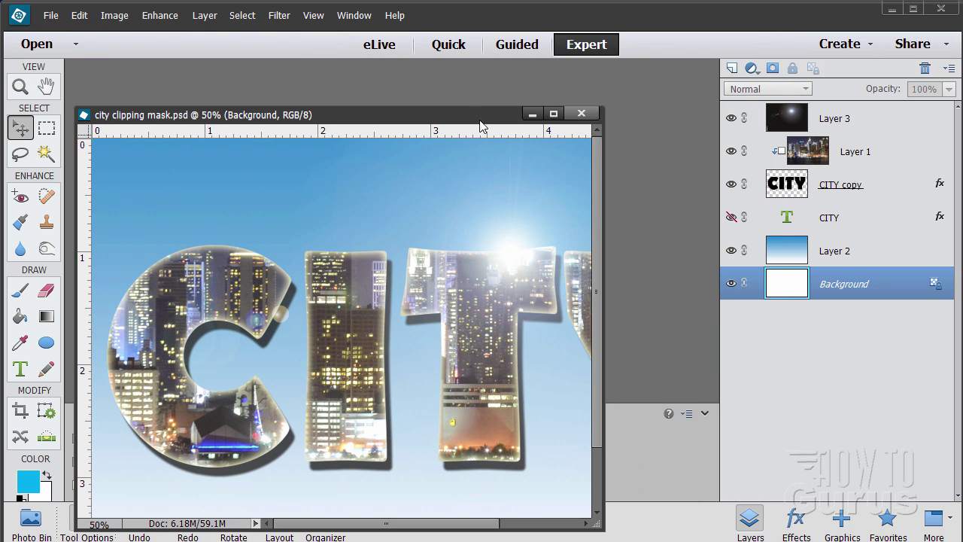
click(313, 15)
click(326, 88)
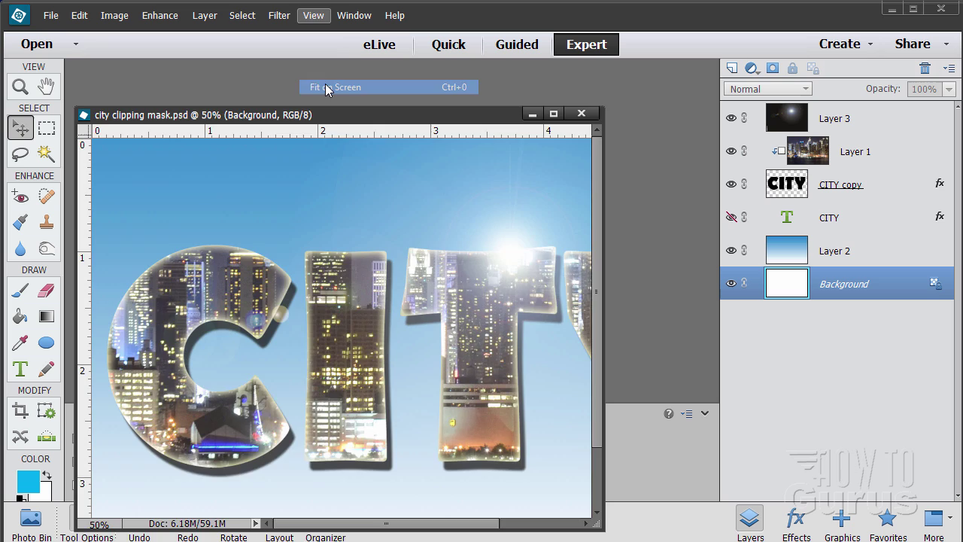
drag(350, 85, 366, 79)
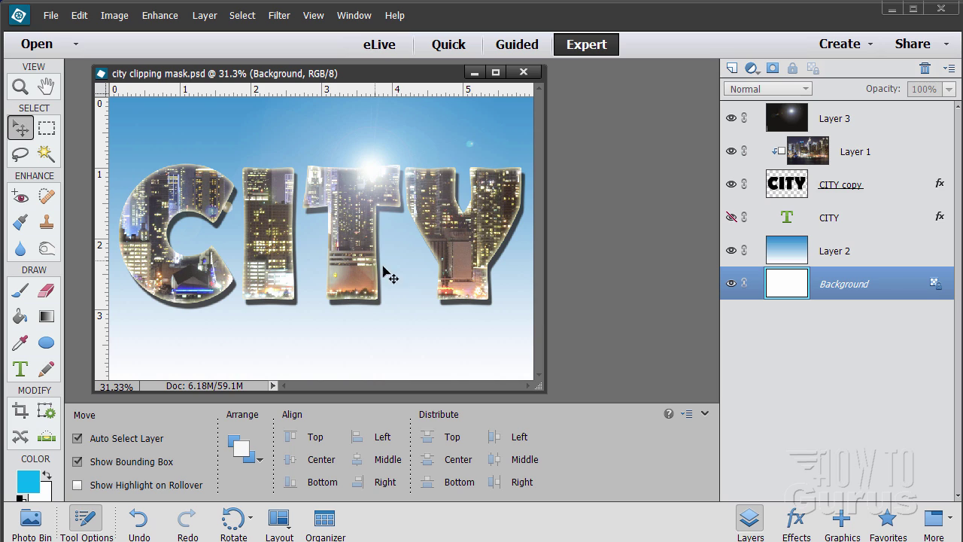
Create a blank white 6 x 4 inch, 300 ppi Untitled-1 document and move its window aside.
click(474, 72)
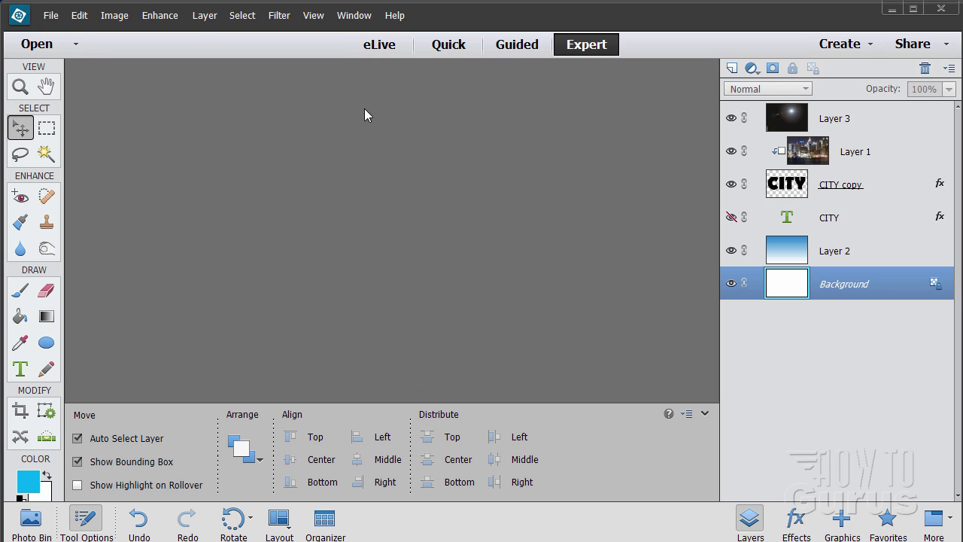
click(50, 15)
mouse_move(57, 33)
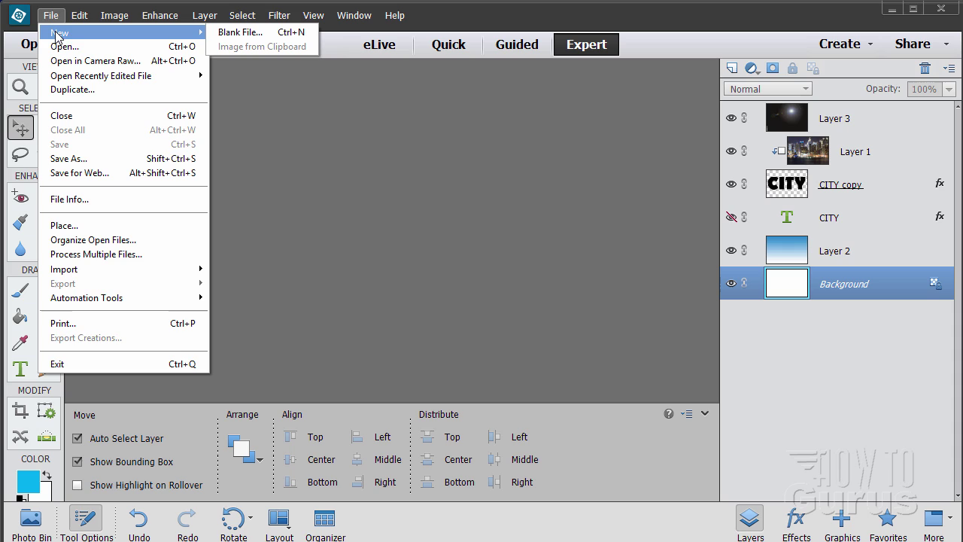
click(223, 33)
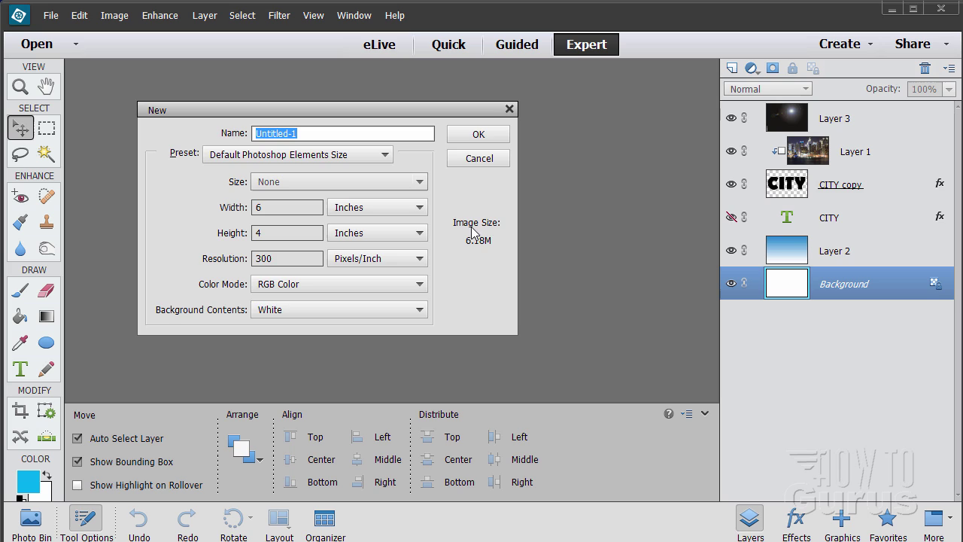
click(462, 134)
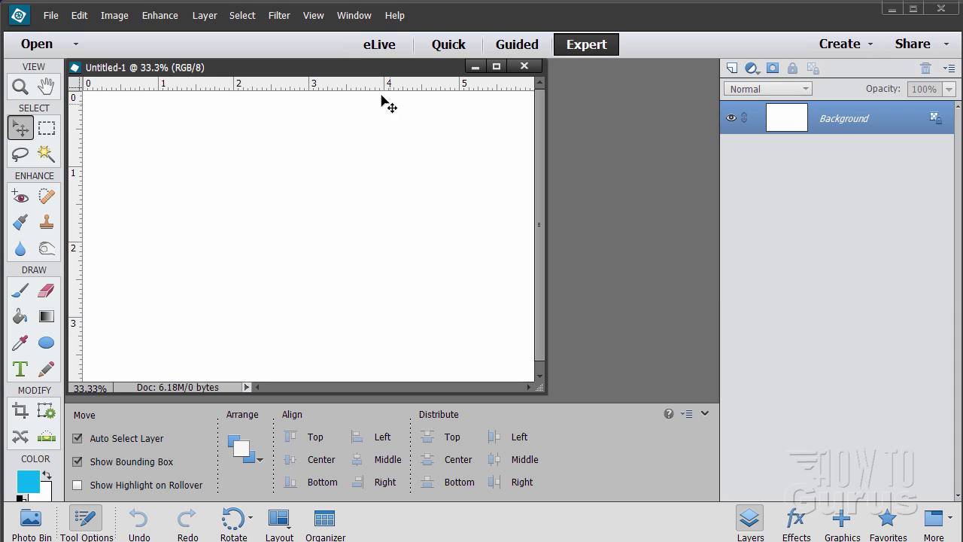
drag(352, 72, 418, 78)
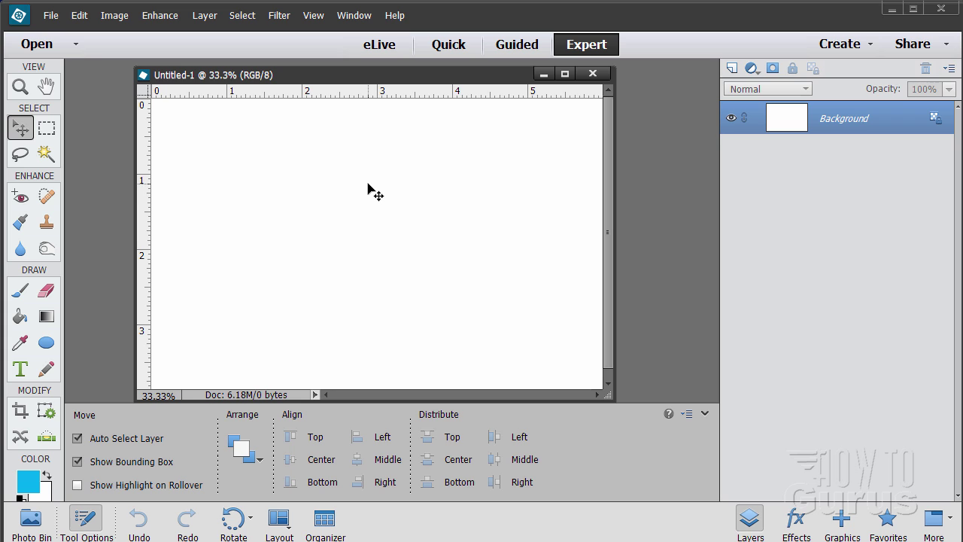
Open the recently edited night city photo DSC_6573.JPG and move its window aside.
click(50, 15)
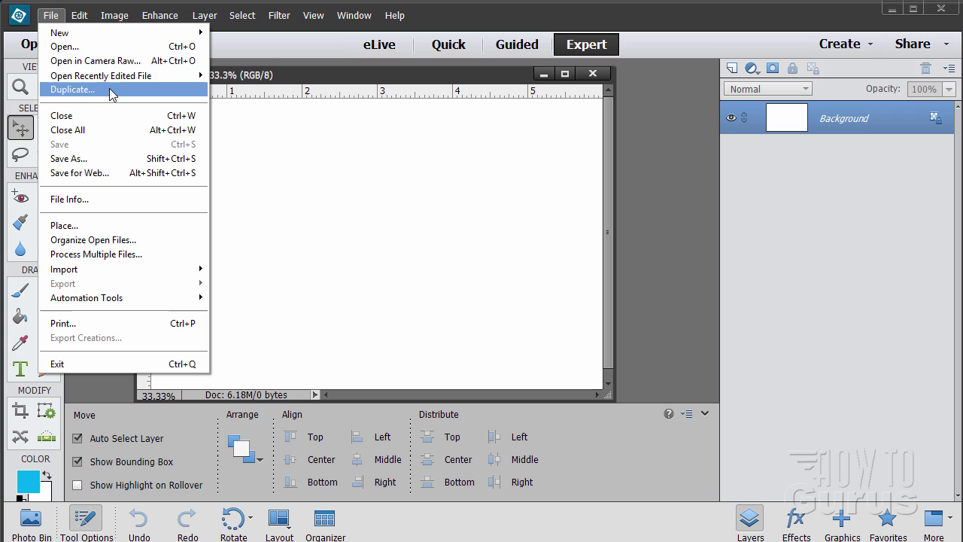
mouse_move(113, 75)
click(267, 77)
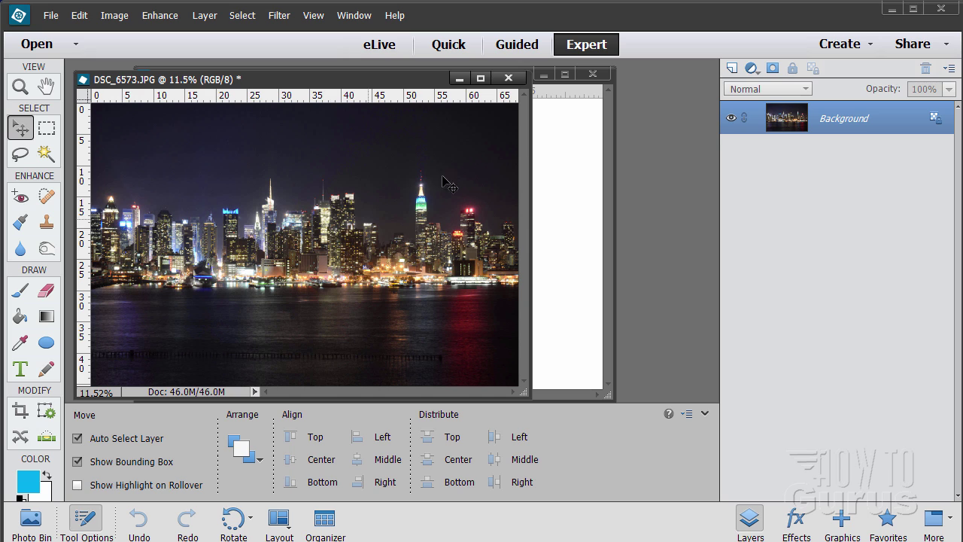
drag(312, 80, 539, 169)
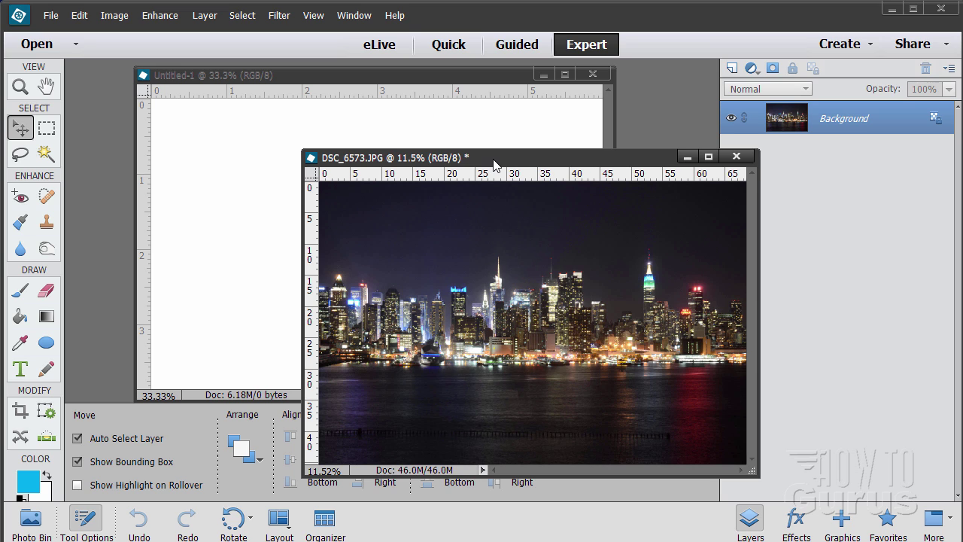
drag(494, 164, 588, 190)
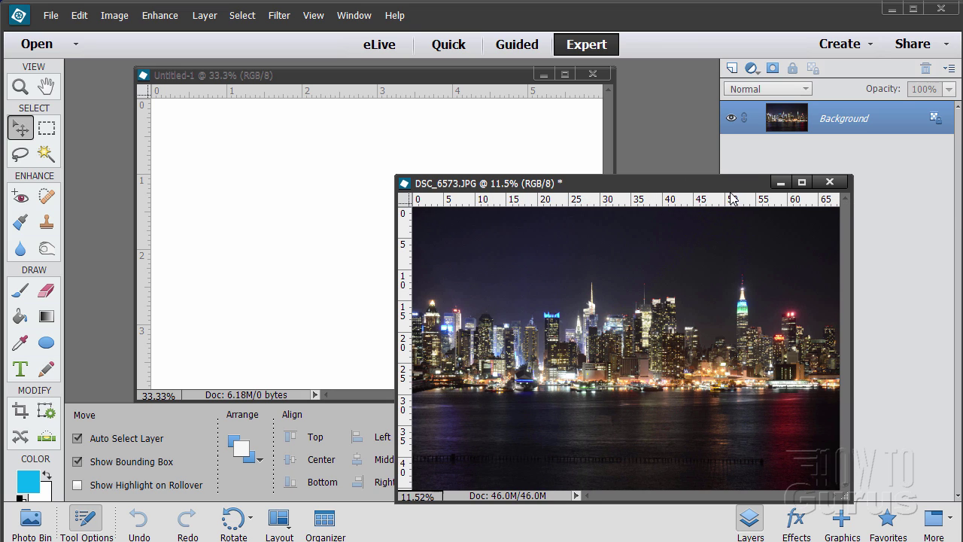
drag(699, 190, 740, 197)
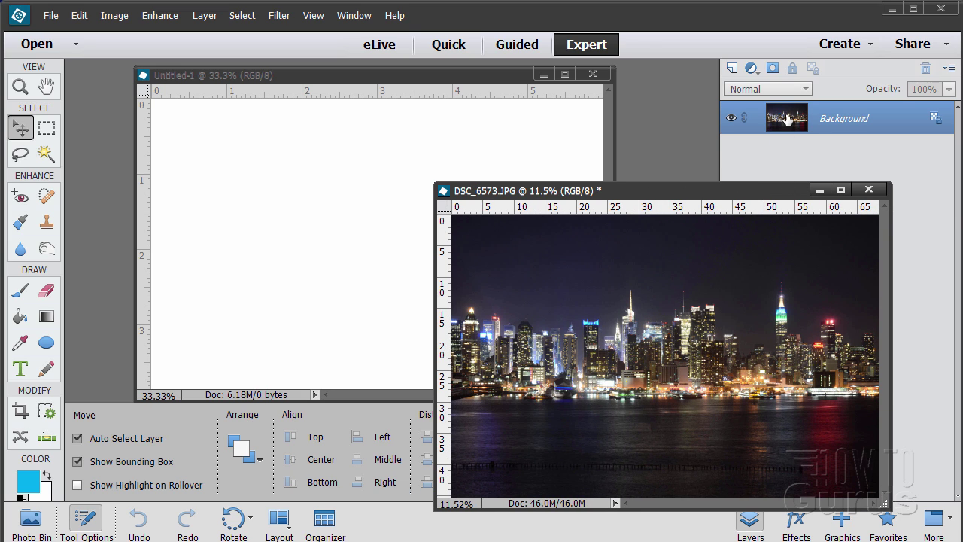
Copy the city photo into Untitled-1 as Layer 1, close the original, and position the skyline to fill the canvas.
drag(788, 119, 377, 167)
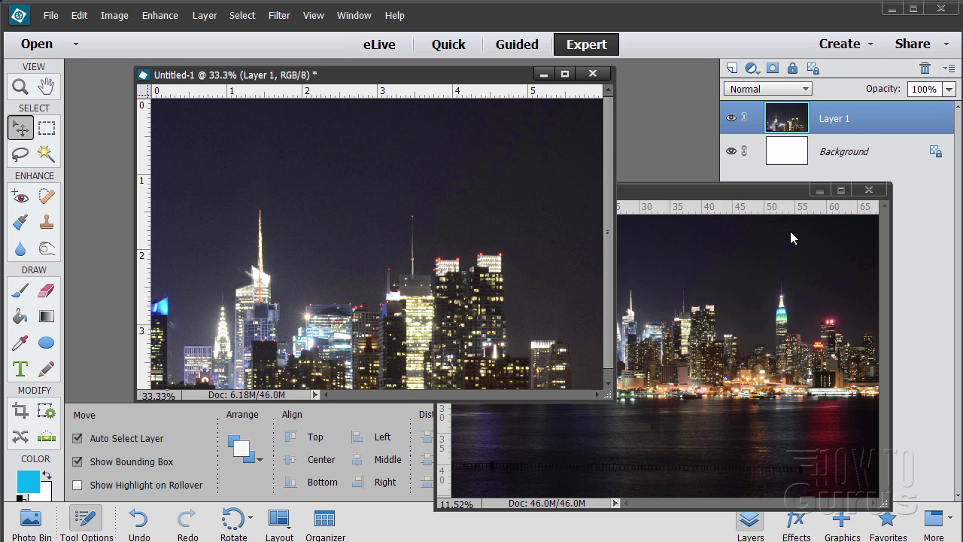
click(868, 189)
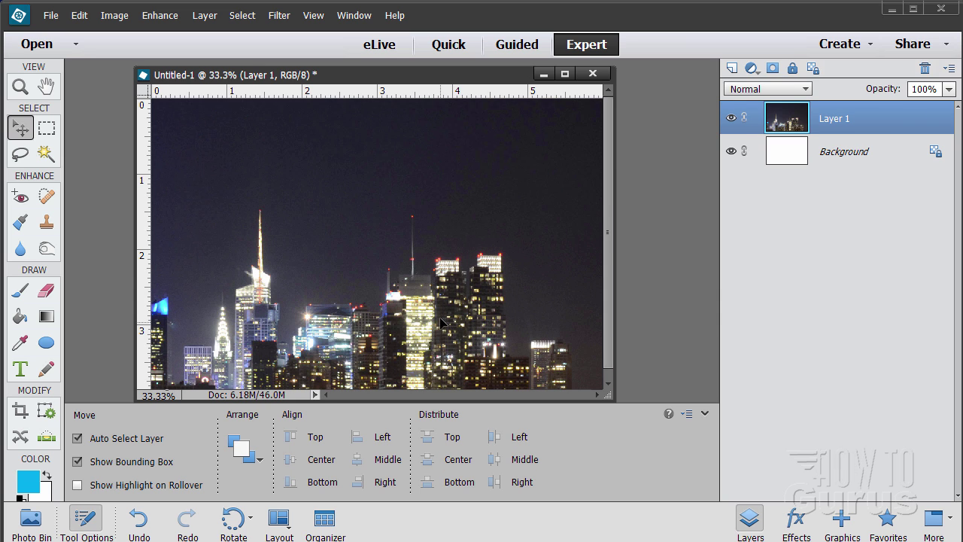
drag(440, 322, 341, 265)
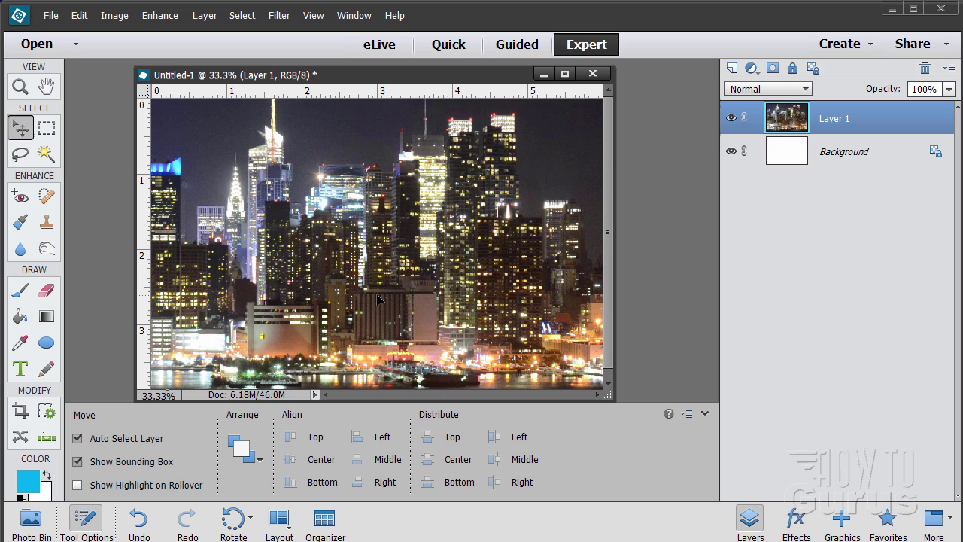
mouse_move(378, 299)
mouse_down()
mouse_move(385, 259)
mouse_move(387, 291)
mouse_up()
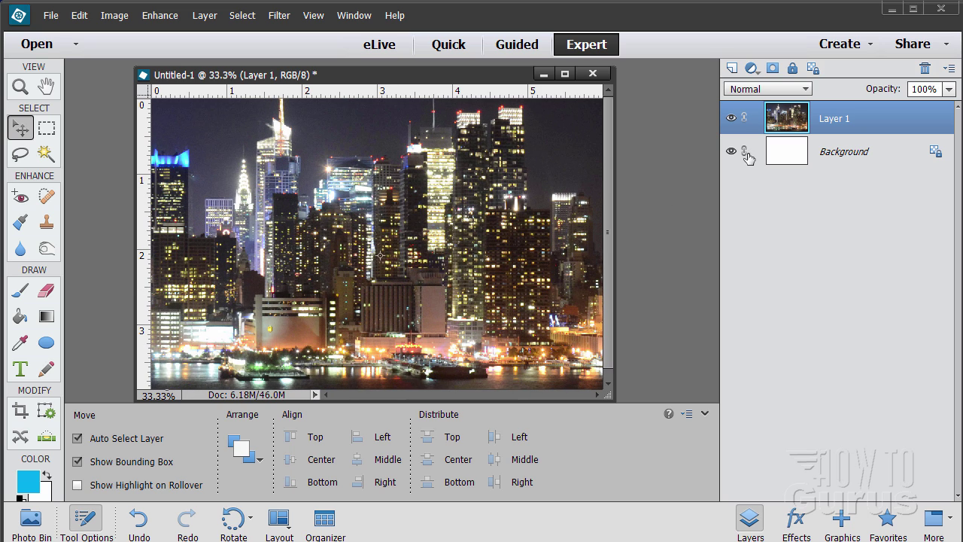
Hide the city photo layer, select Background, reset default black/white colours, and pick the Horizontal Type tool.
click(731, 119)
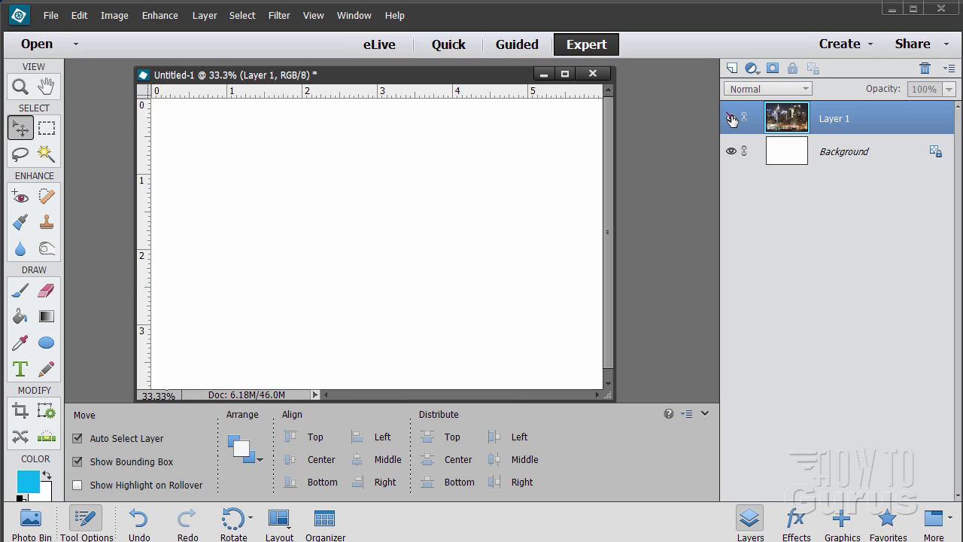
click(909, 152)
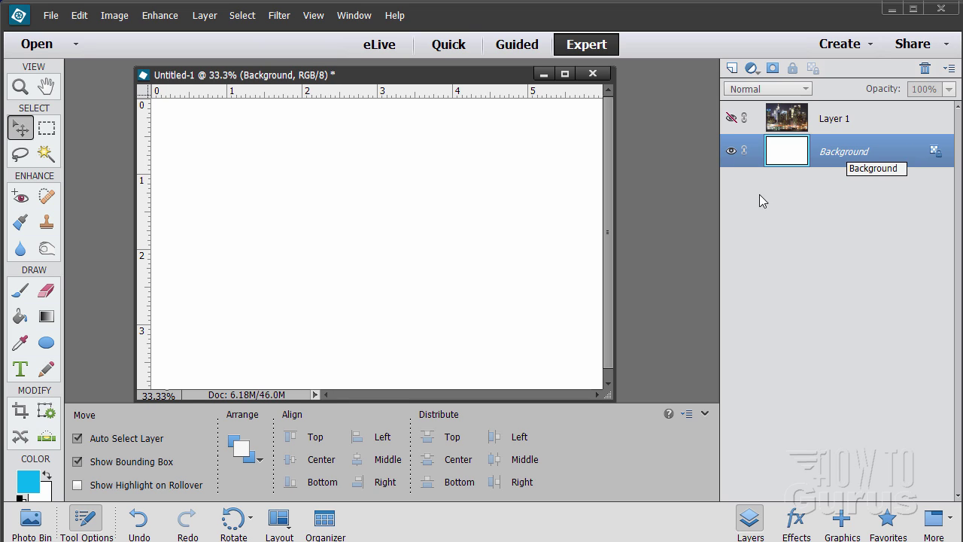
click(20, 500)
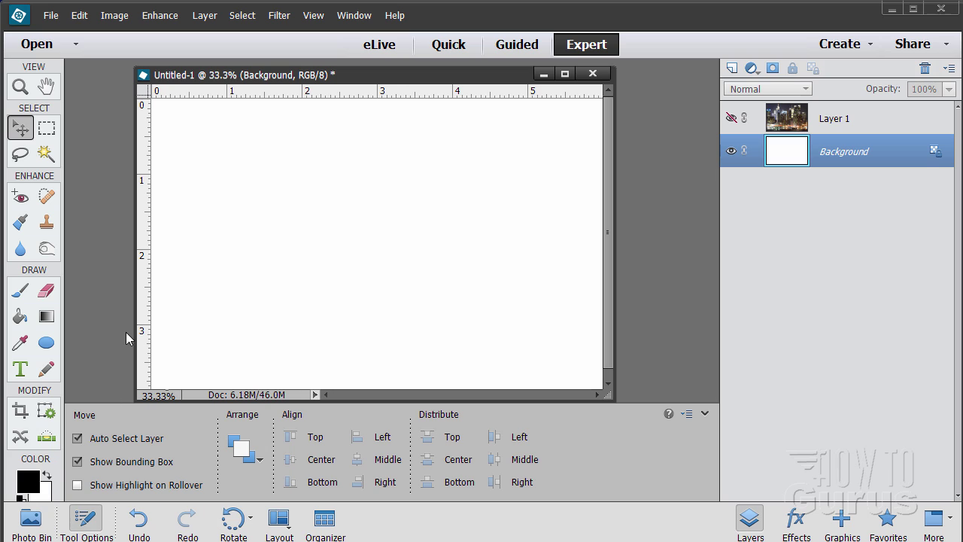
click(20, 368)
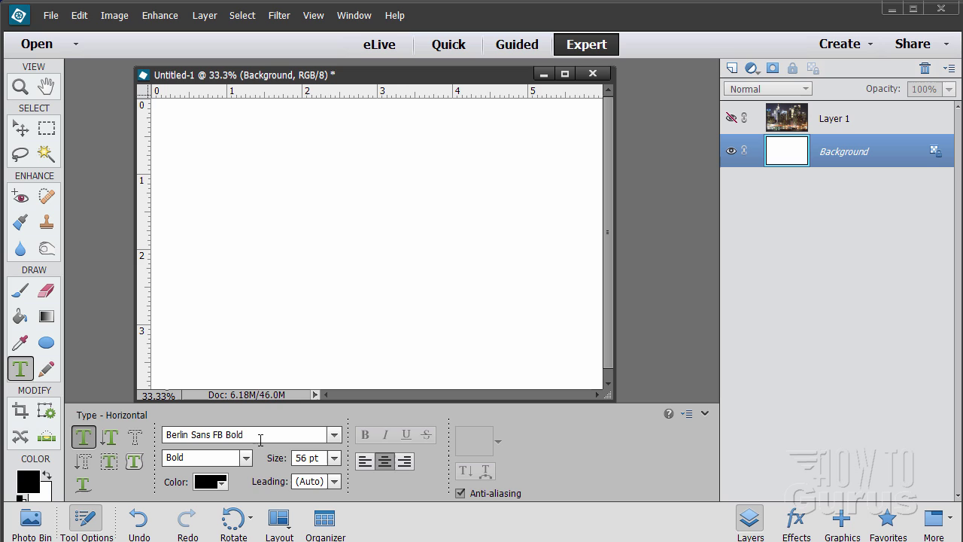
Set the type to Berlin Sans FB Bold, Bold style, 60 pt.
click(336, 438)
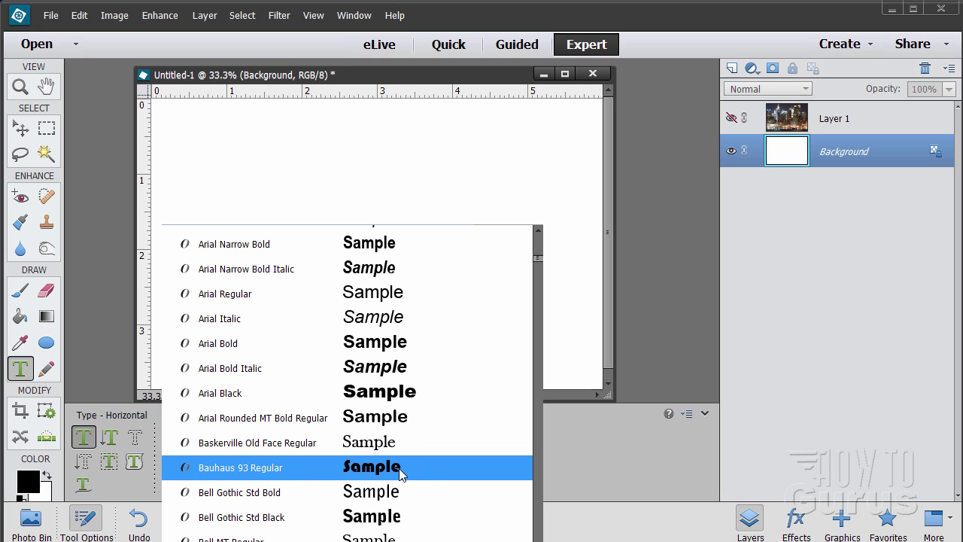
scroll(426, 469, down, 3)
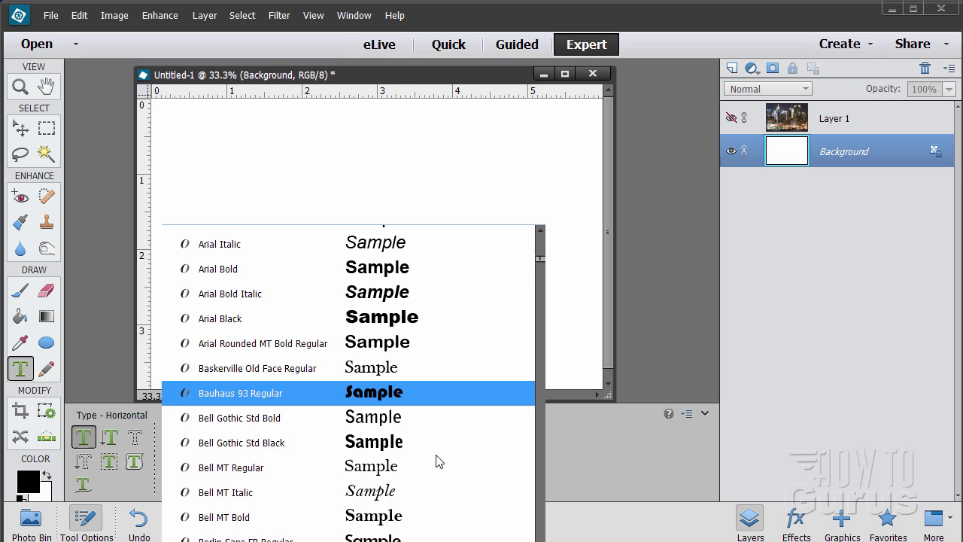
scroll(439, 455, down, 5)
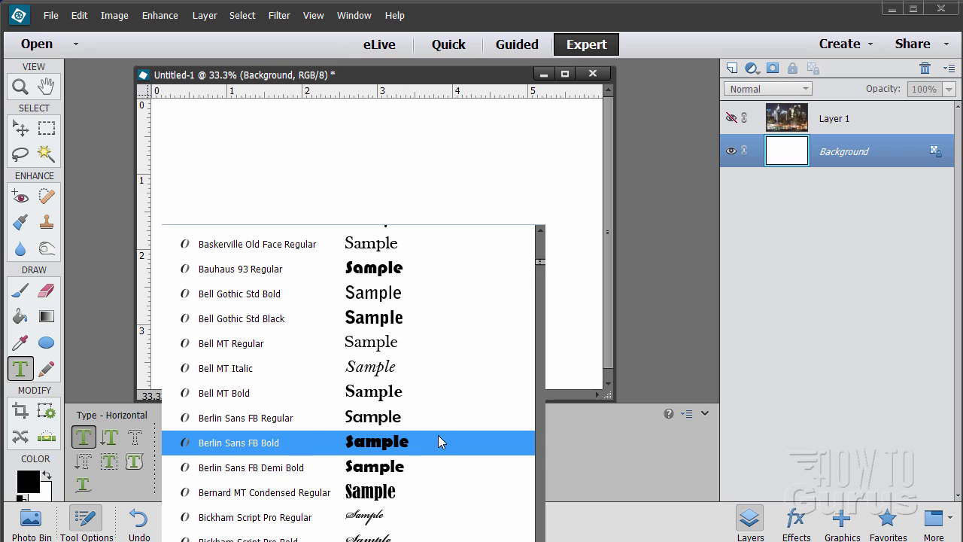
scroll(437, 435, down, 1)
scroll(445, 432, down, 3)
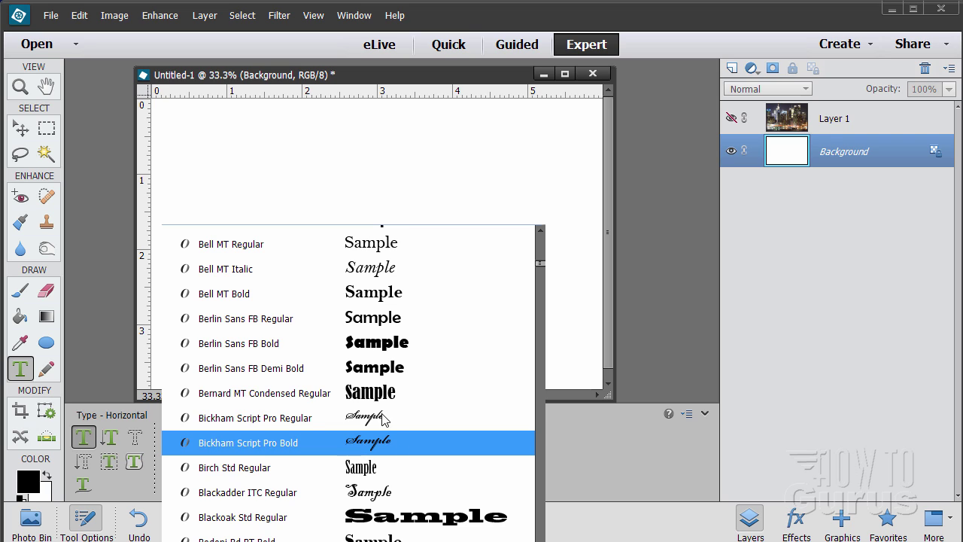
click(380, 345)
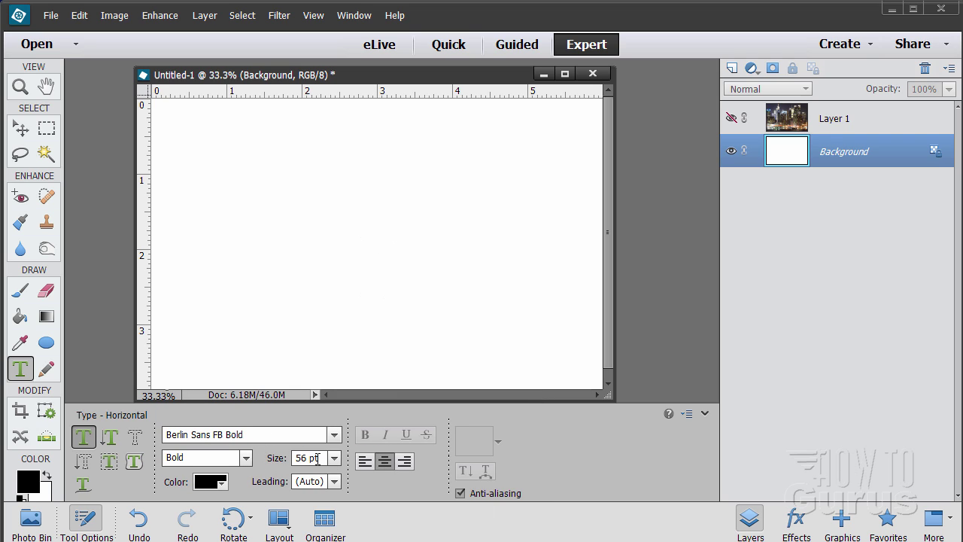
click(286, 457)
text(60)
click(245, 457)
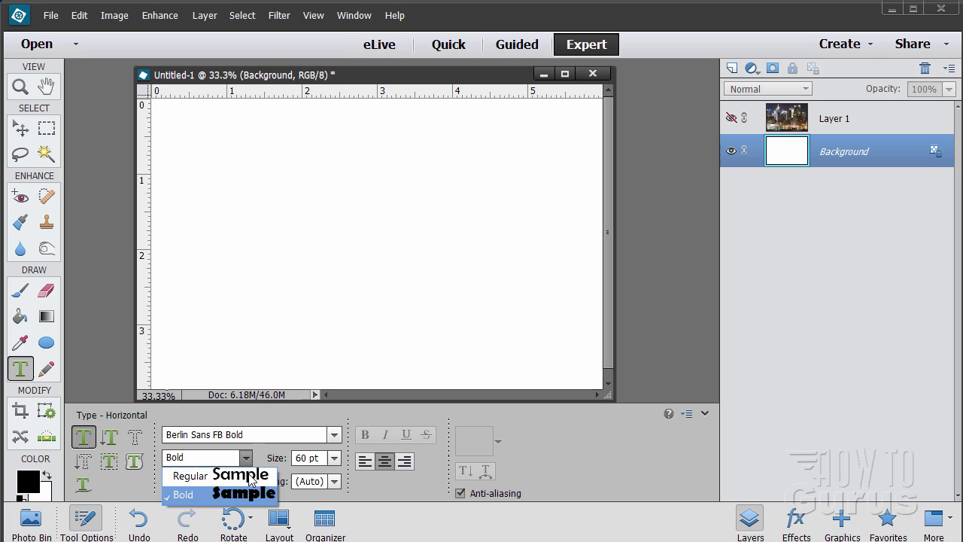
click(238, 498)
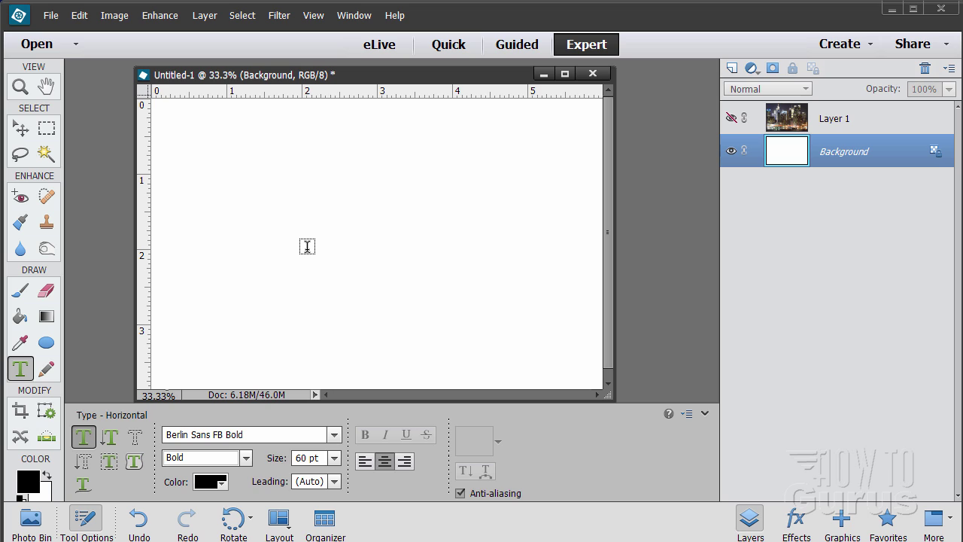
Type CITY on the canvas, commit it, and move it slightly right and down.
click(307, 247)
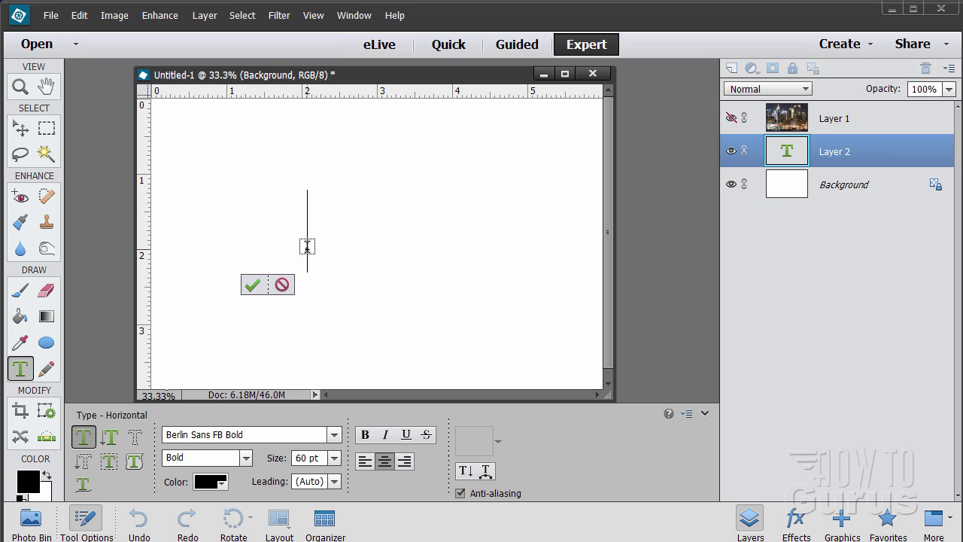
text(CITY)
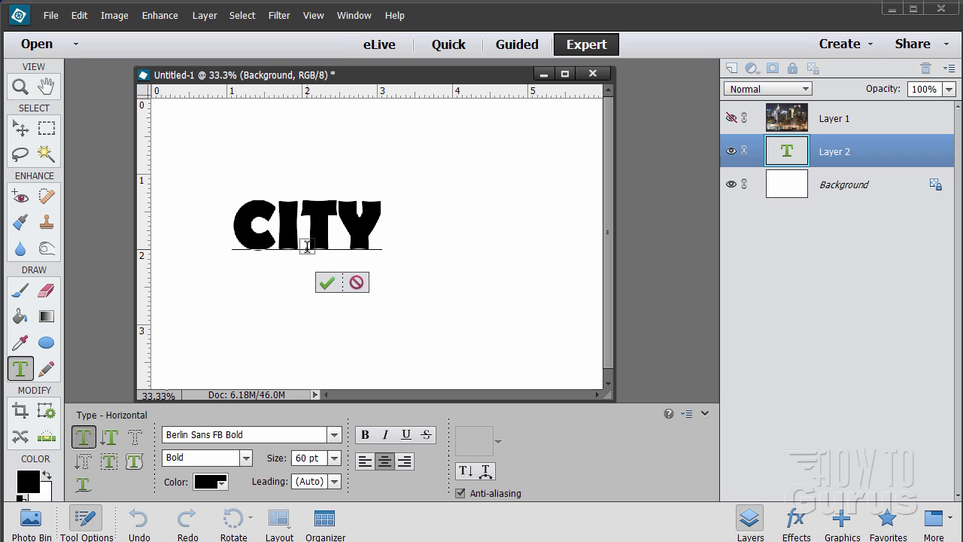
click(326, 282)
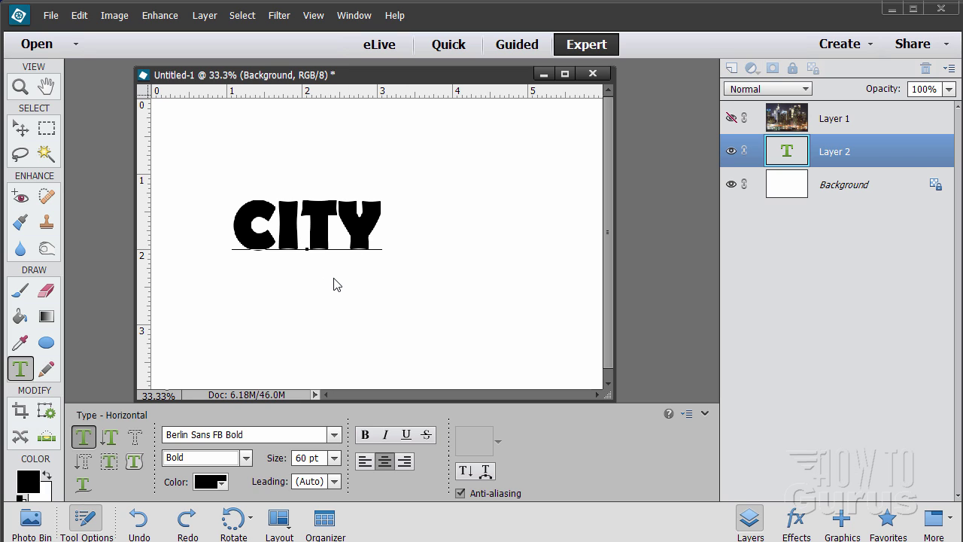
key(v)
drag(327, 234, 354, 240)
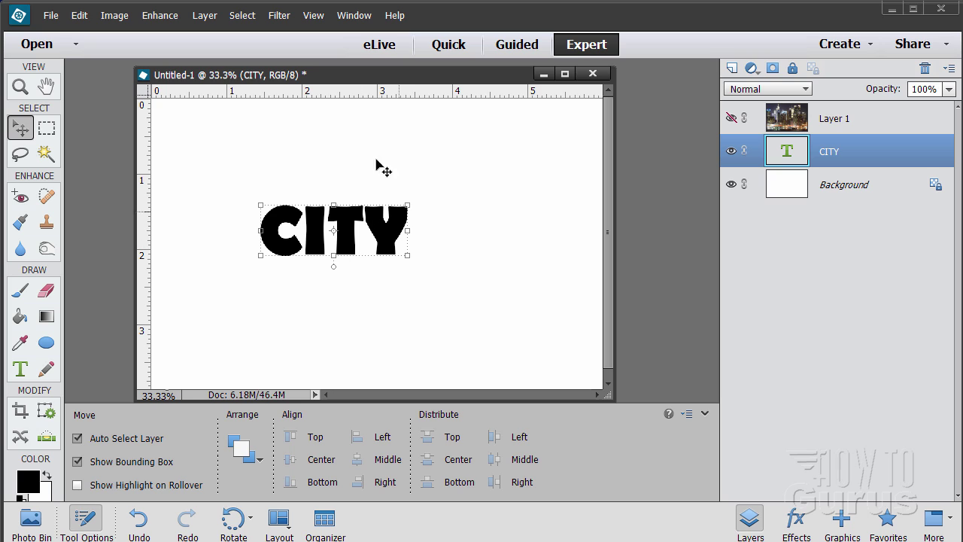
Scale the CITY text to about 232%, center it on the canvas, and commit the transform.
drag(406, 257, 537, 366)
drag(464, 318, 343, 230)
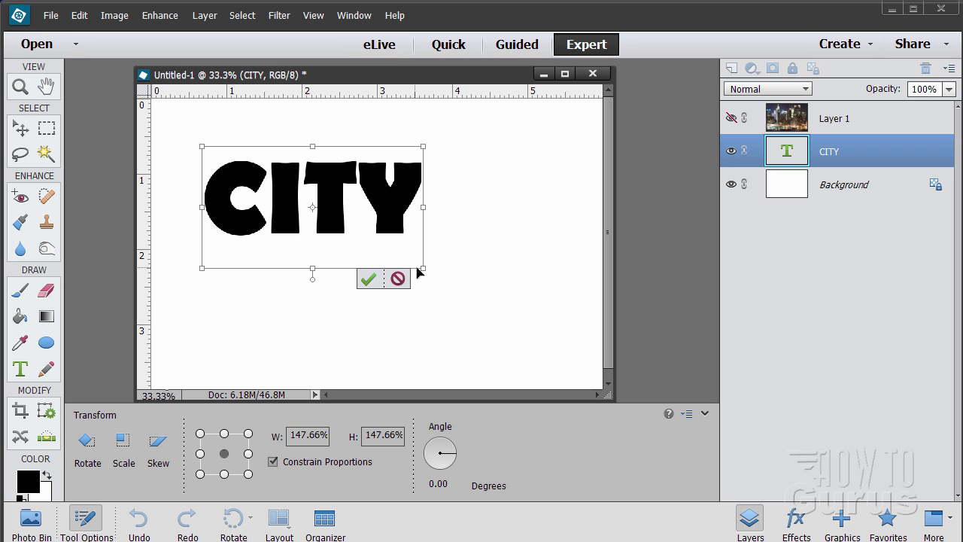
drag(422, 267, 551, 353)
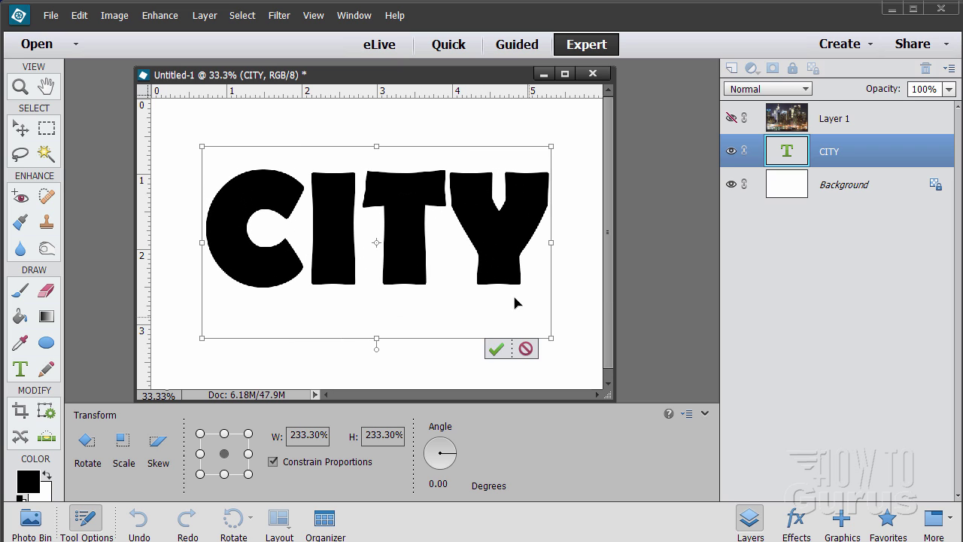
drag(516, 301, 495, 282)
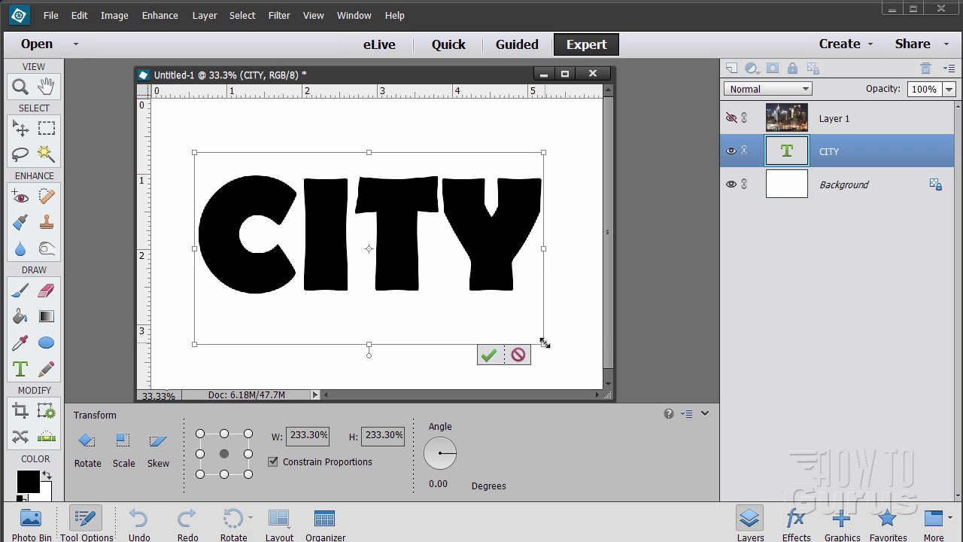
drag(545, 343, 540, 346)
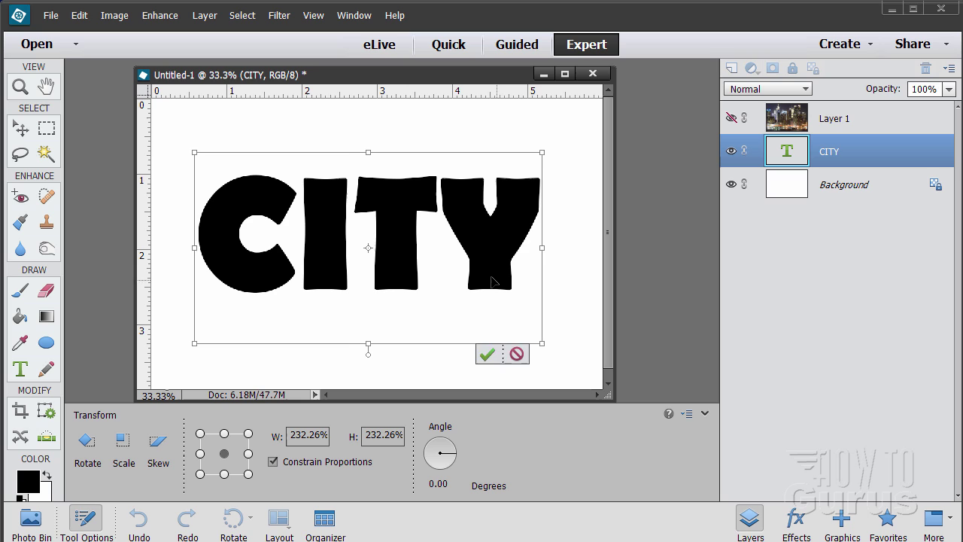
mouse_move(493, 280)
mouse_down()
mouse_move(512, 272)
mouse_move(496, 271)
mouse_move(491, 292)
mouse_up()
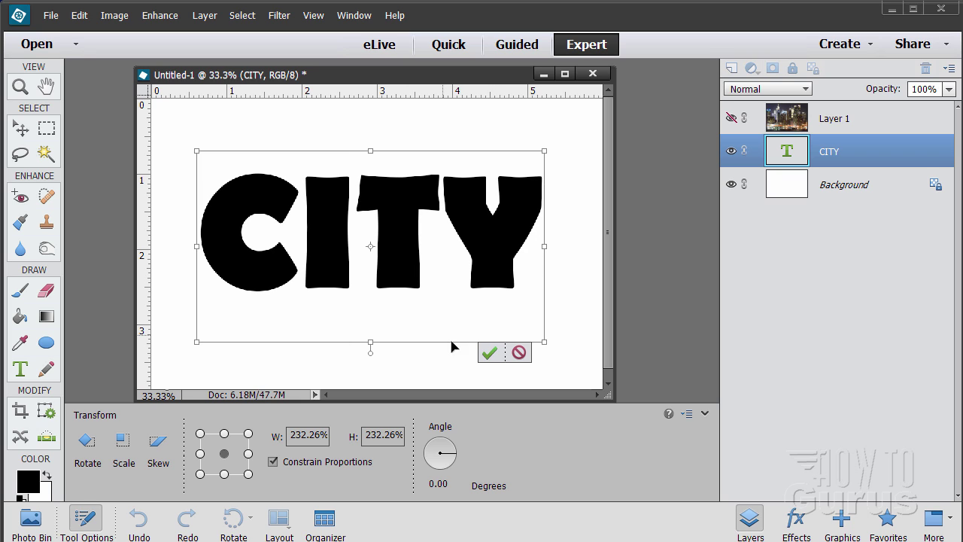
click(489, 353)
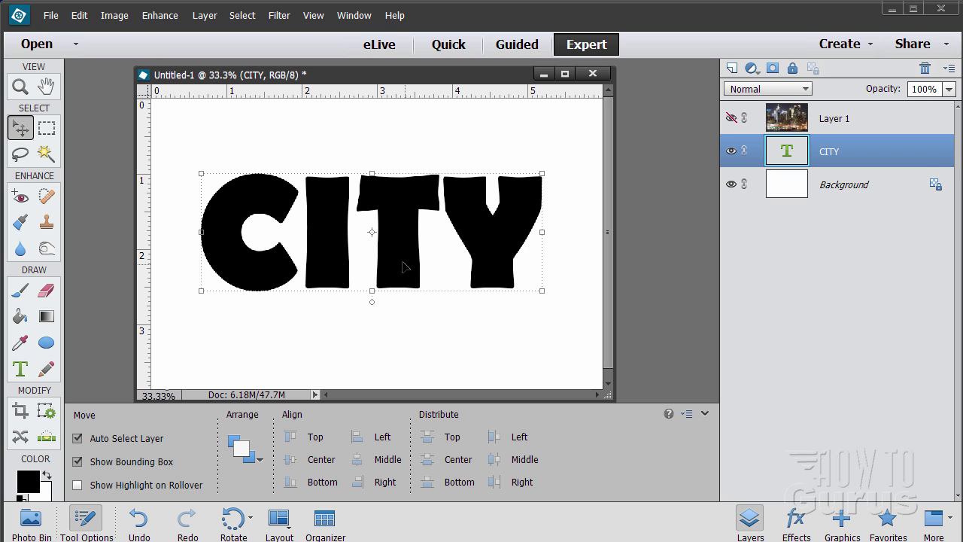
Nudge CITY slightly down, then make the night city photo layer, Layer 1, visible again.
drag(403, 267, 404, 271)
click(21, 369)
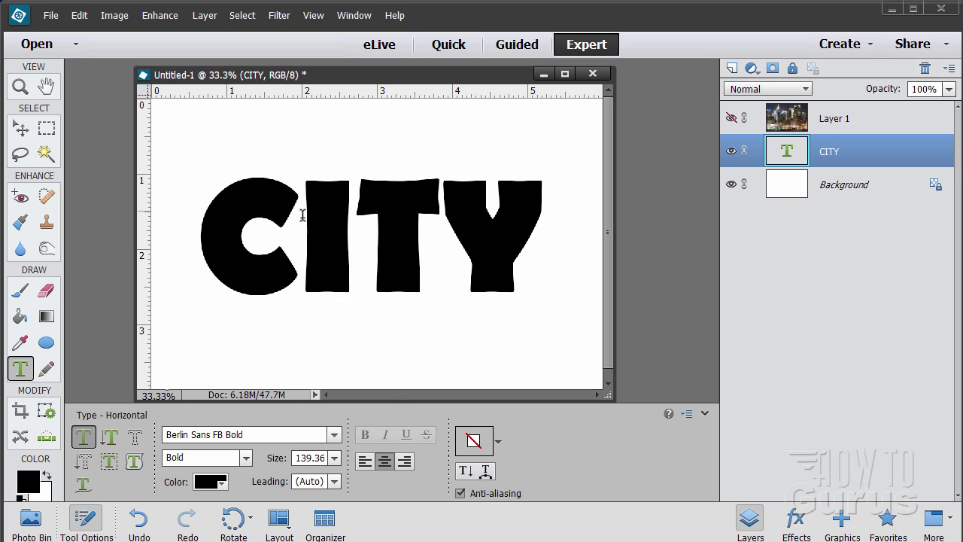
click(26, 128)
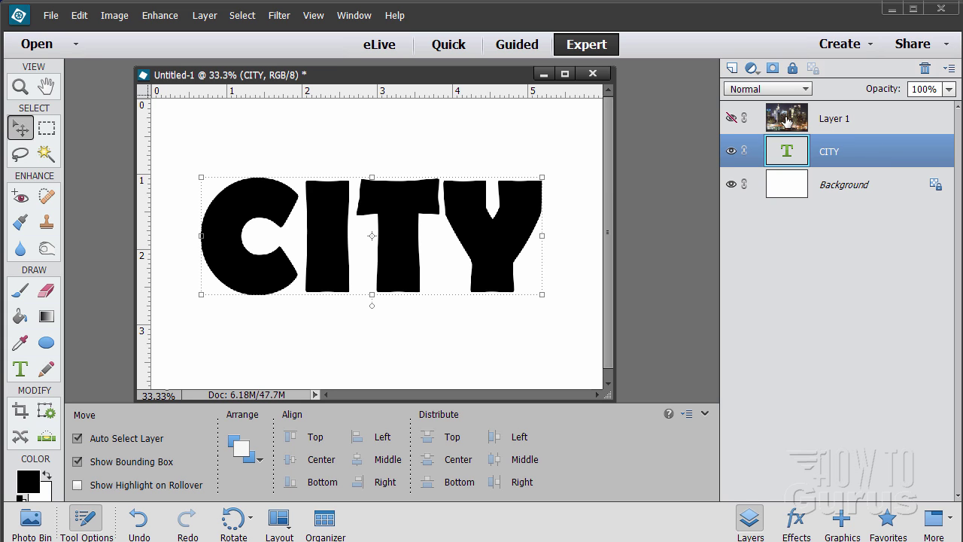
click(731, 119)
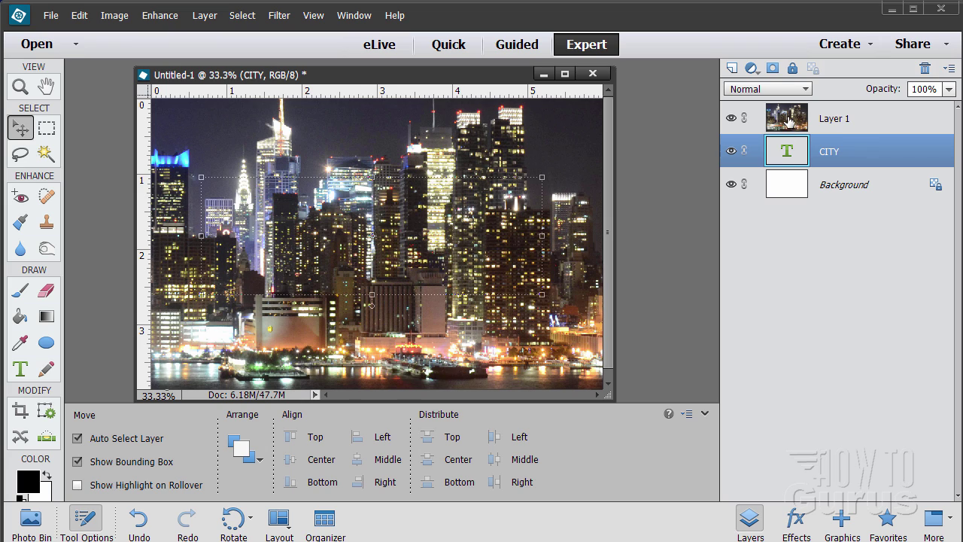
Clip Layer 1 to the CITY text with Layer > Create Clipping Mask.
click(836, 122)
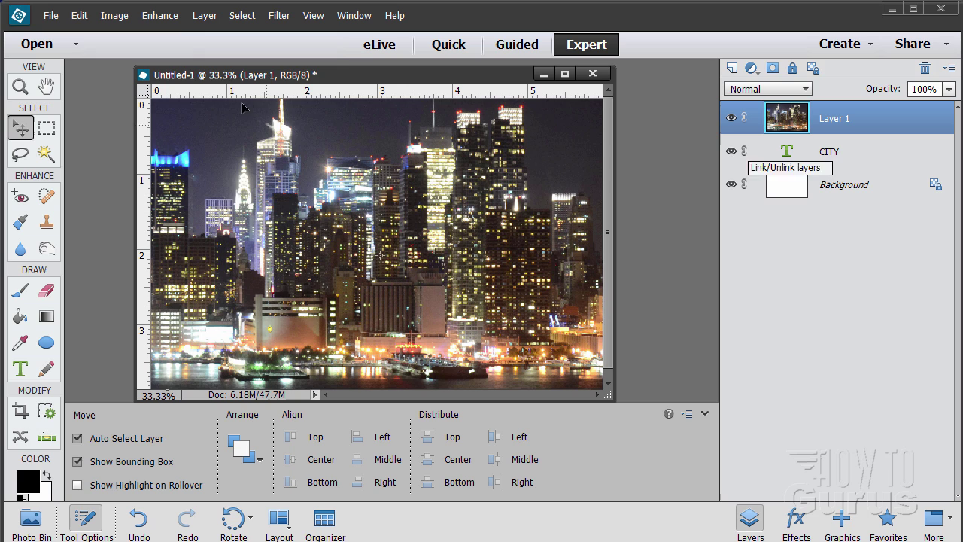
click(203, 16)
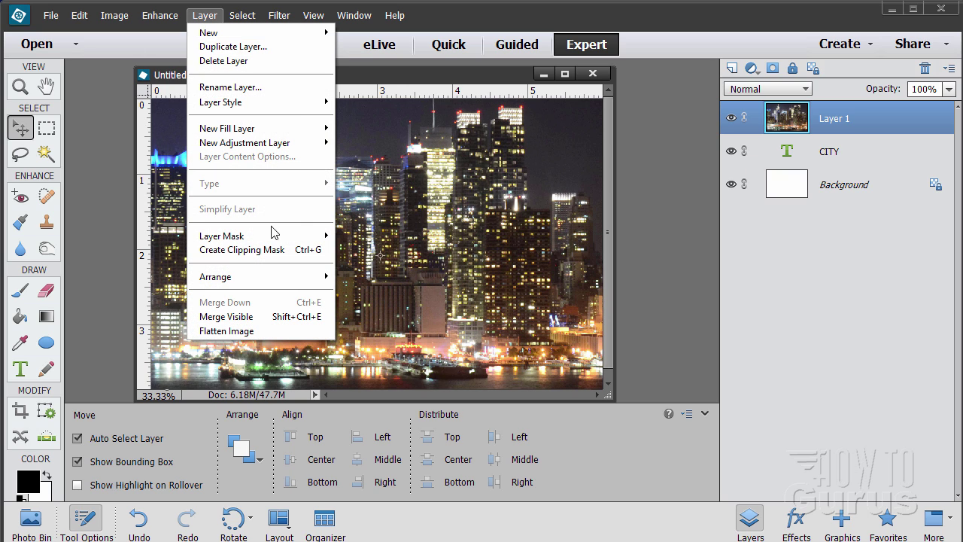
click(237, 251)
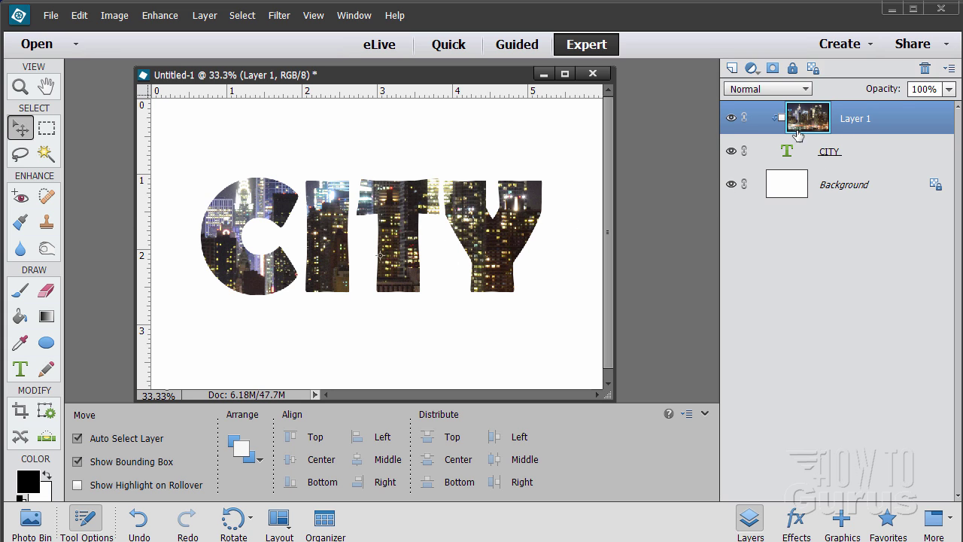
Slide the clipped city photo sideways so different lit skyscrapers fill the CITY letters.
drag(401, 265, 532, 245)
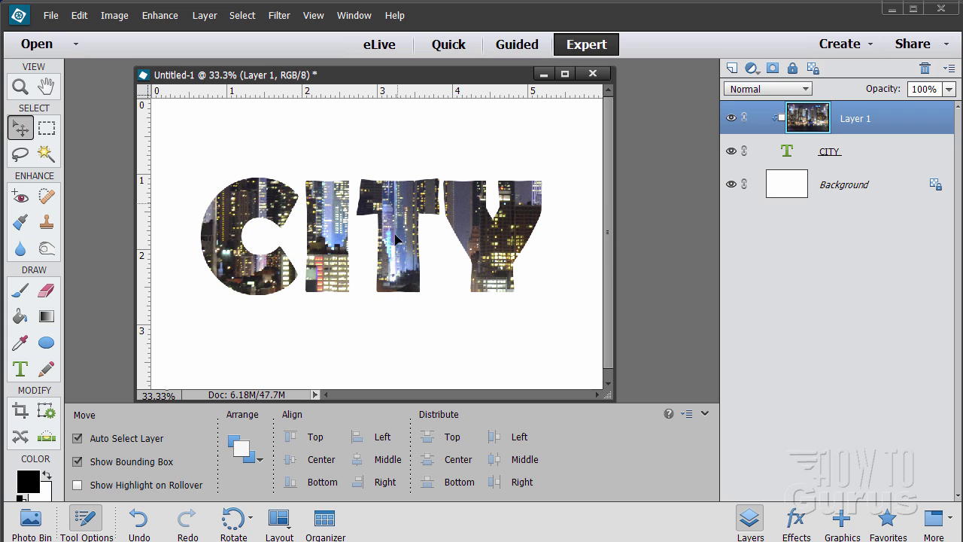
mouse_move(403, 269)
mouse_down()
mouse_move(407, 259)
mouse_move(400, 331)
mouse_move(404, 261)
mouse_move(410, 269)
mouse_up()
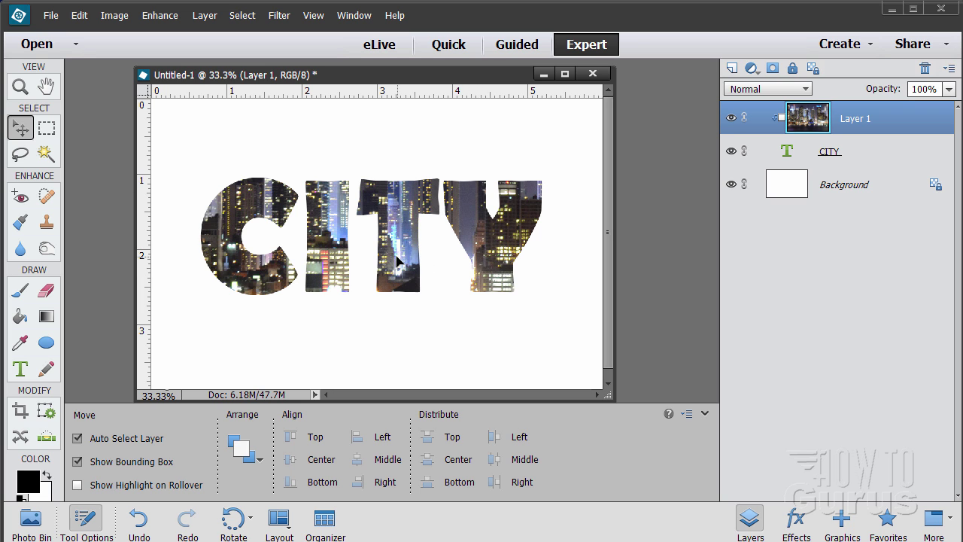
drag(397, 261, 474, 259)
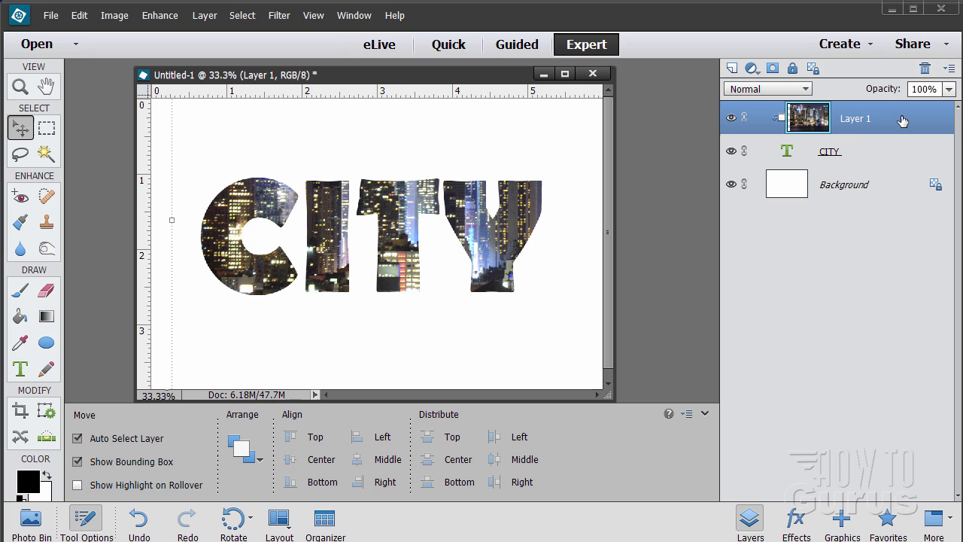
click(205, 15)
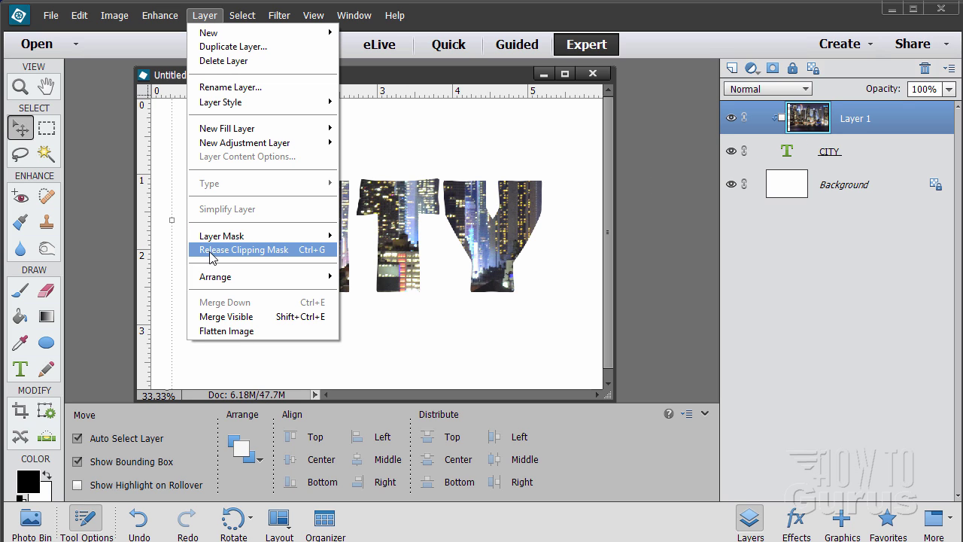
click(242, 250)
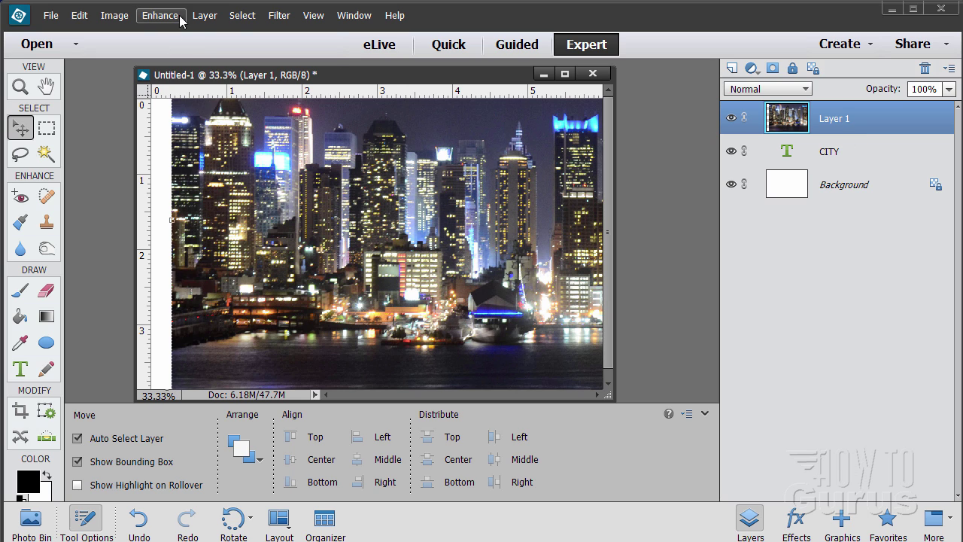
click(204, 15)
click(260, 250)
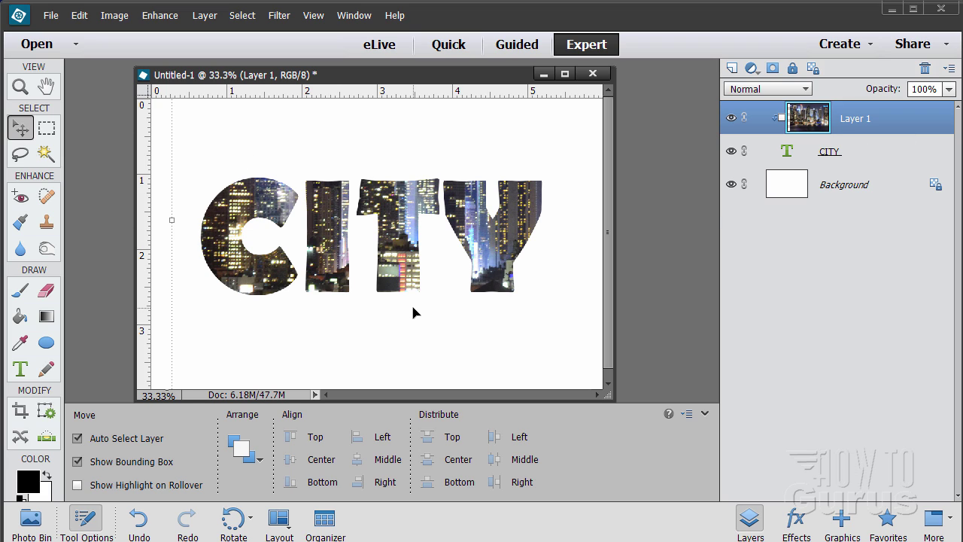
click(899, 155)
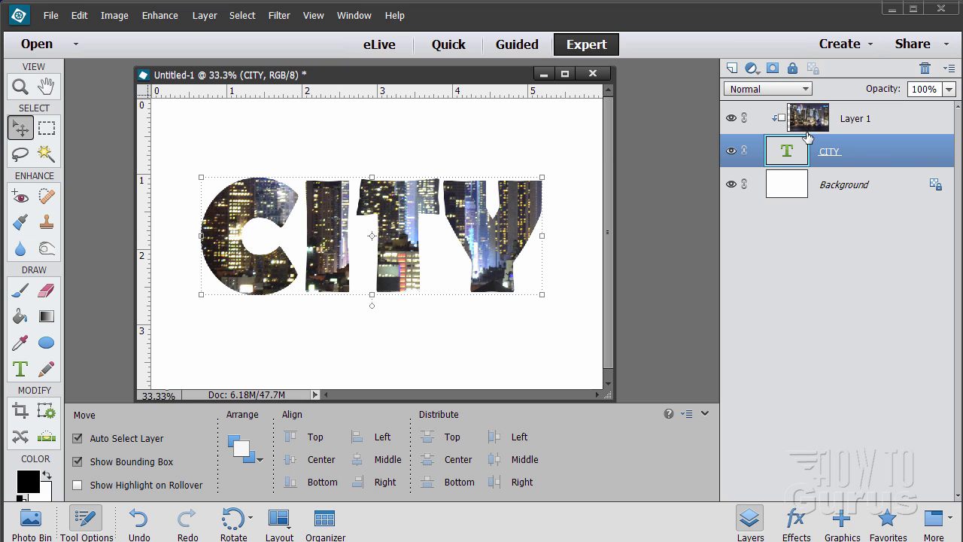
Select Background, enlarge the document window, and add an empty Layer 2 above Background.
click(864, 190)
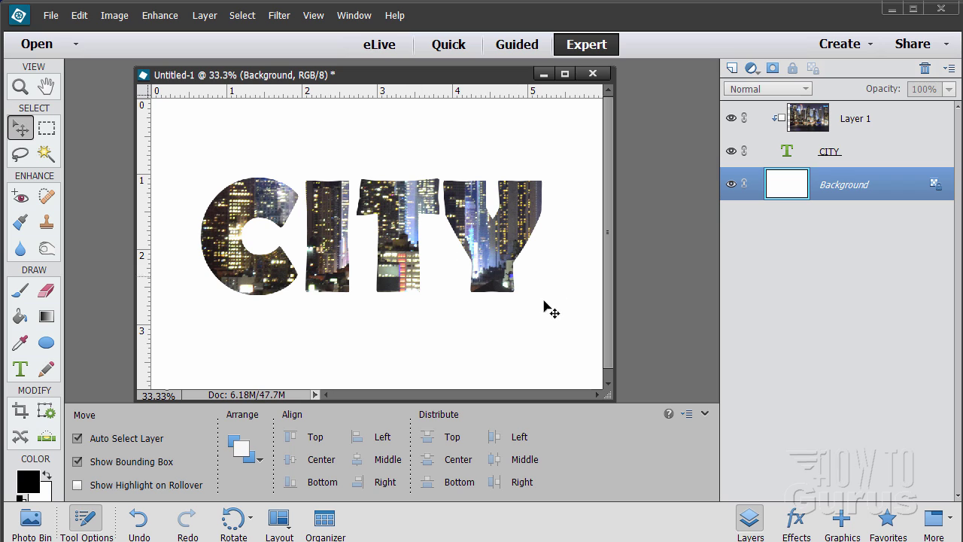
drag(611, 402, 640, 435)
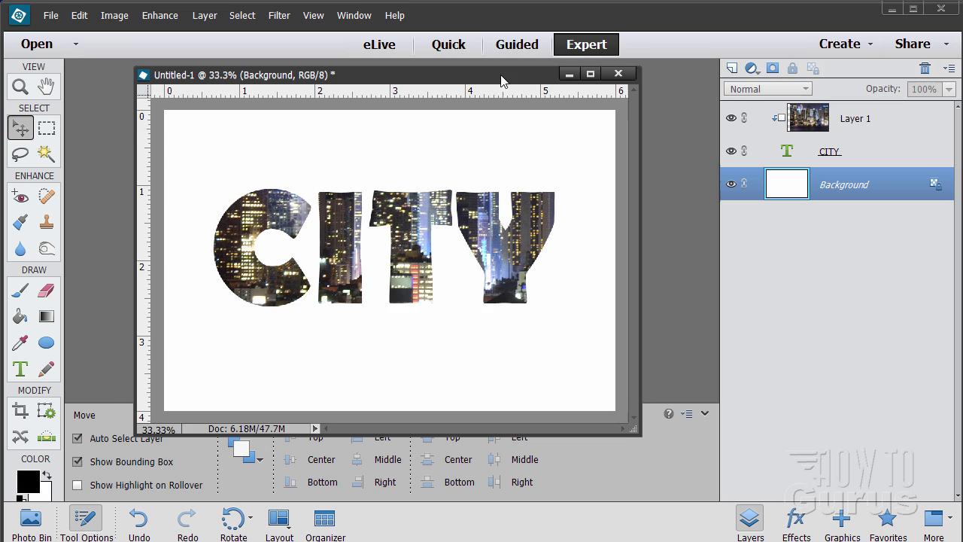
drag(503, 75, 517, 70)
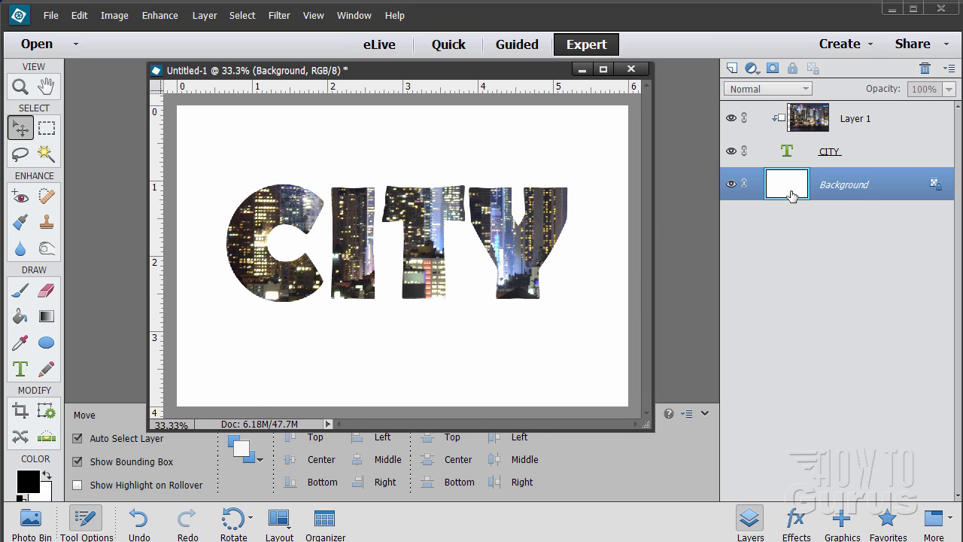
click(731, 68)
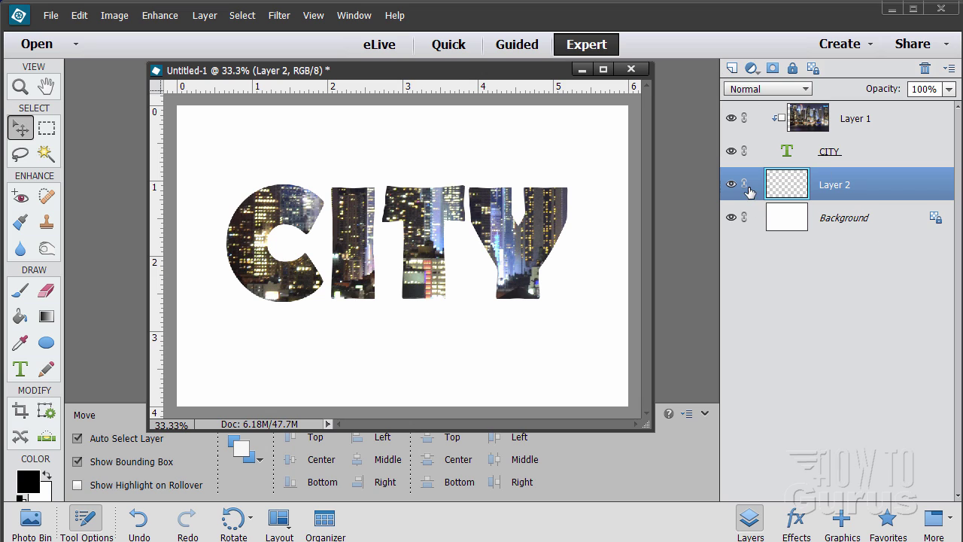
Edit the Chrome gradient preset, removing the gold and white stops to leave a blue-to-white gradient.
click(46, 317)
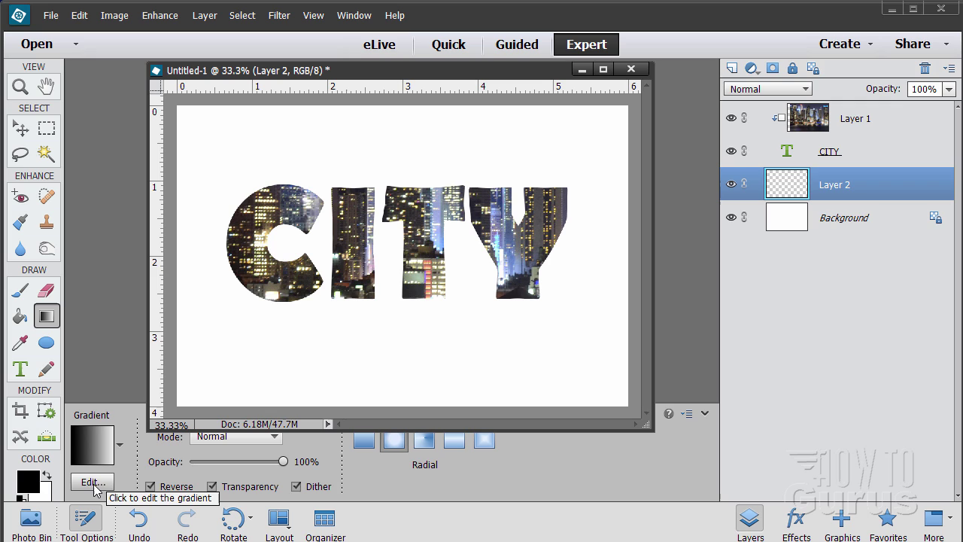
click(95, 484)
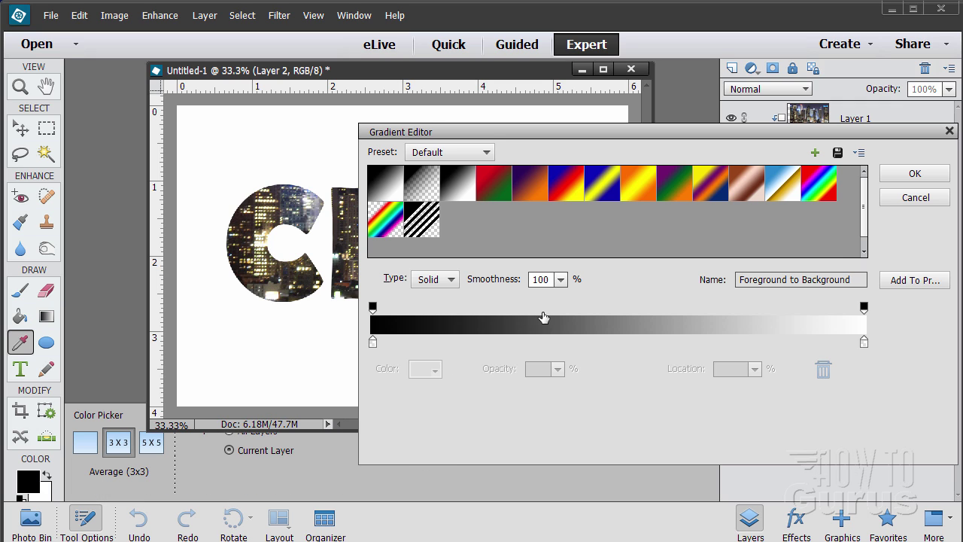
click(792, 186)
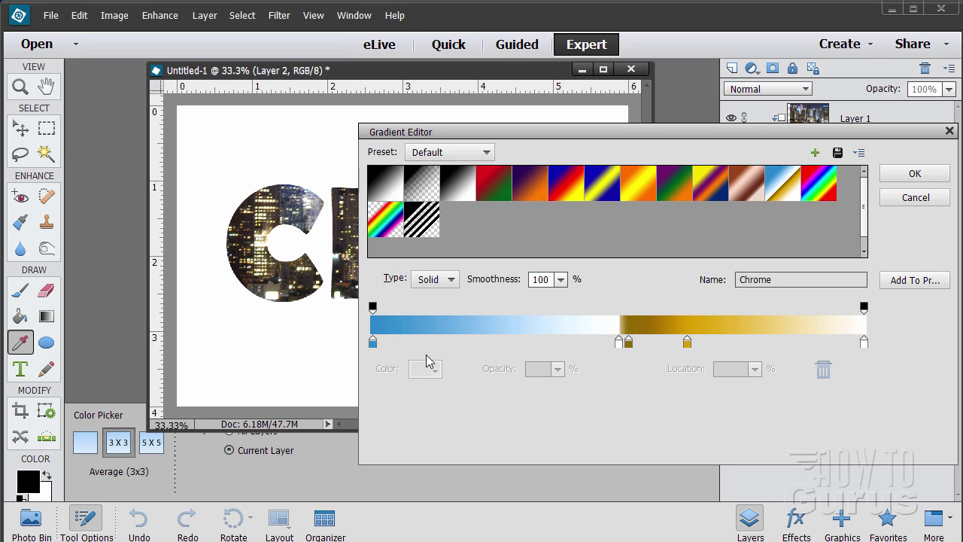
click(628, 342)
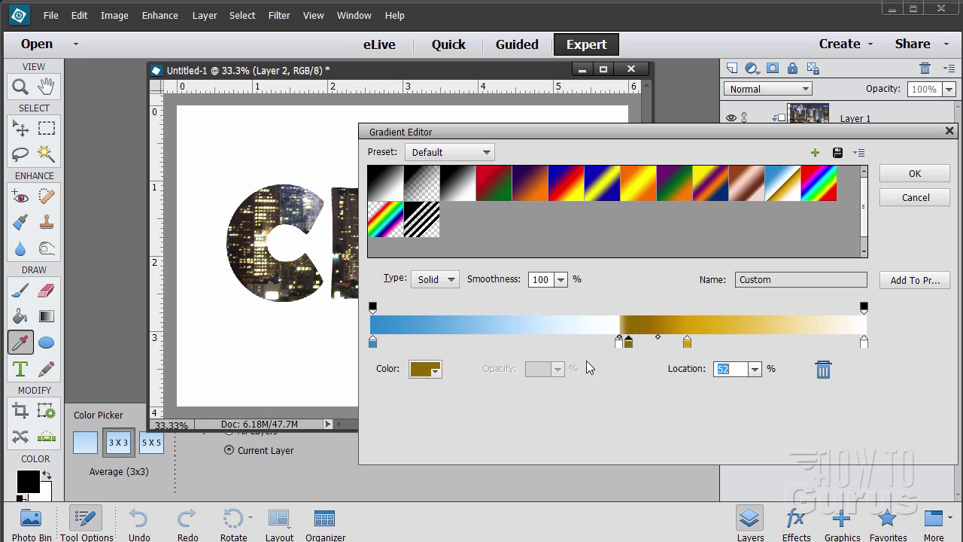
drag(629, 344, 690, 343)
drag(618, 342, 613, 385)
click(653, 344)
drag(654, 343, 658, 373)
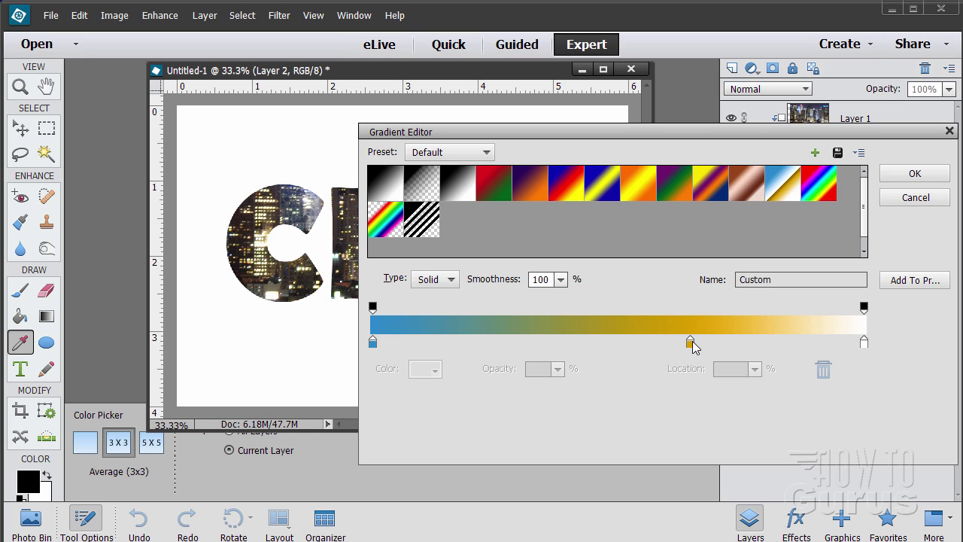
drag(692, 343, 687, 367)
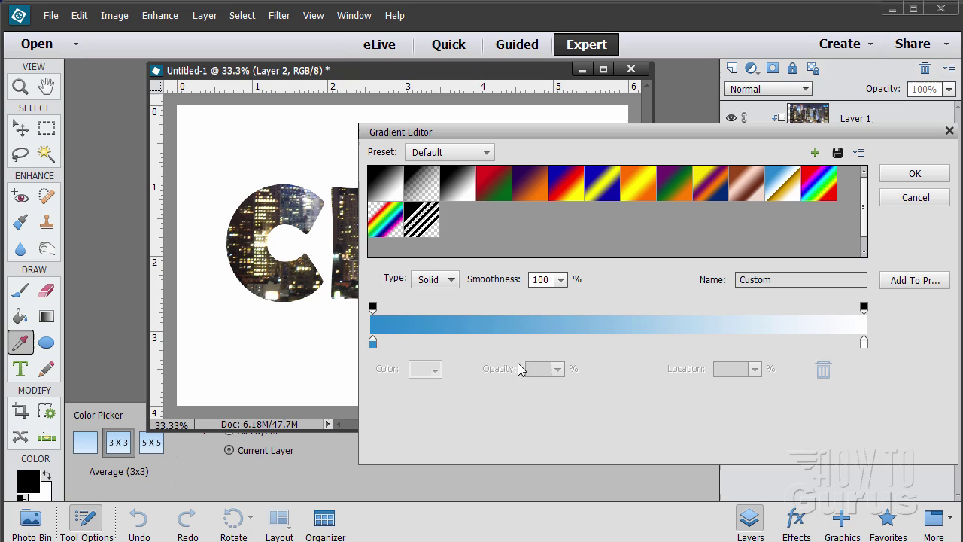
click(372, 343)
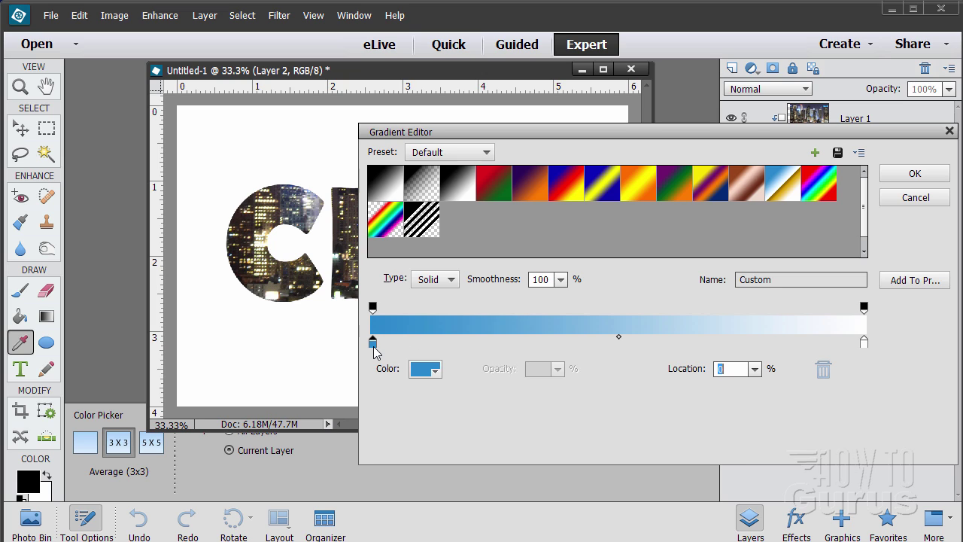
click(863, 343)
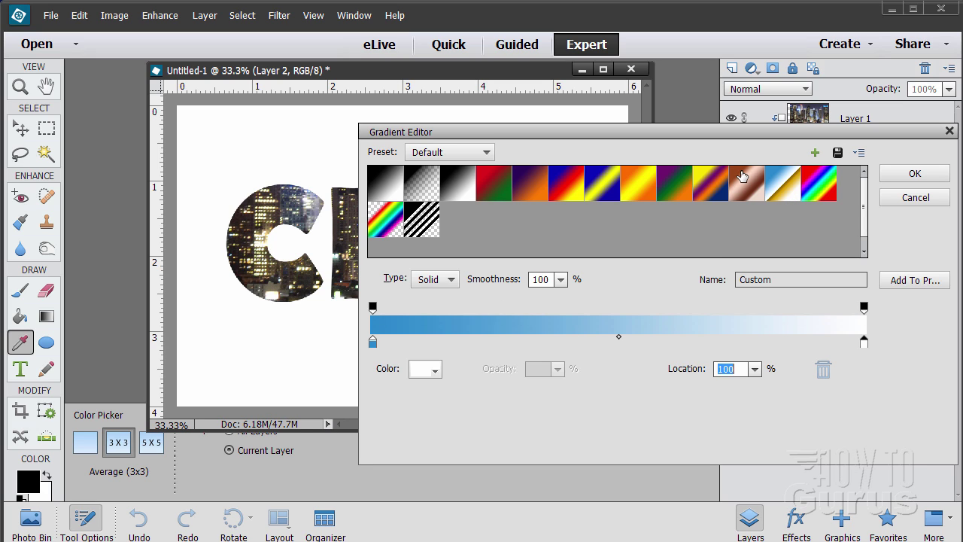
click(913, 173)
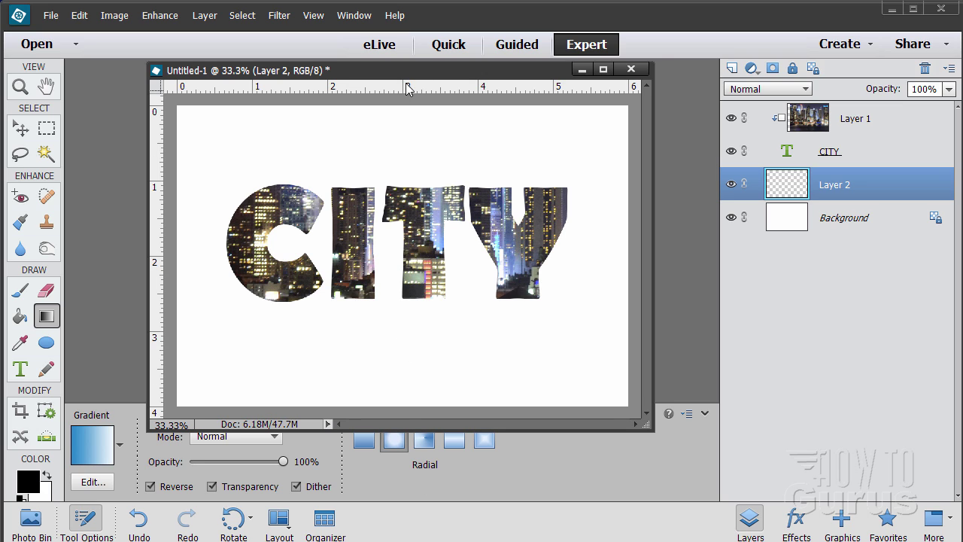
Fill Layer 2 with a linear gradient, redrawn unreversed so deep blue at top fades to white.
drag(407, 70, 418, 46)
click(364, 438)
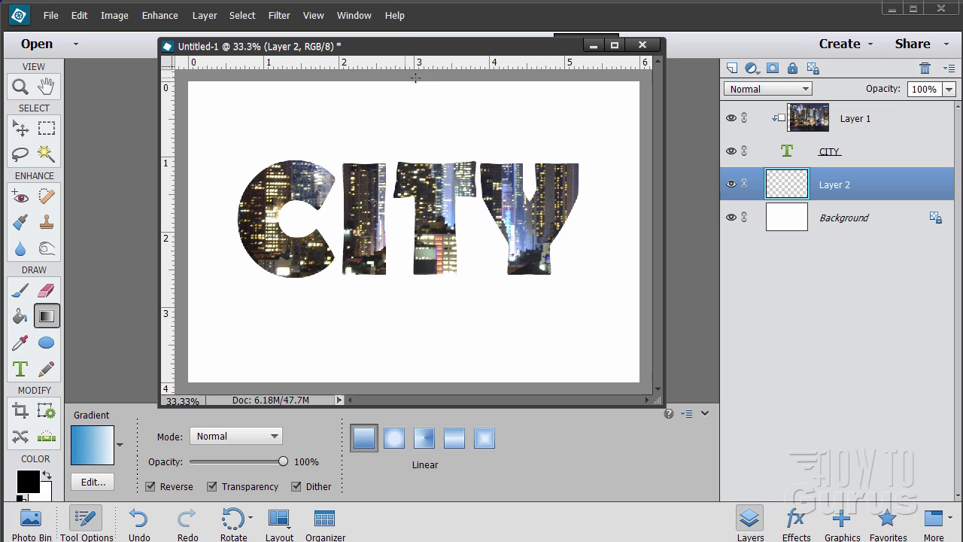
drag(416, 60, 416, 389)
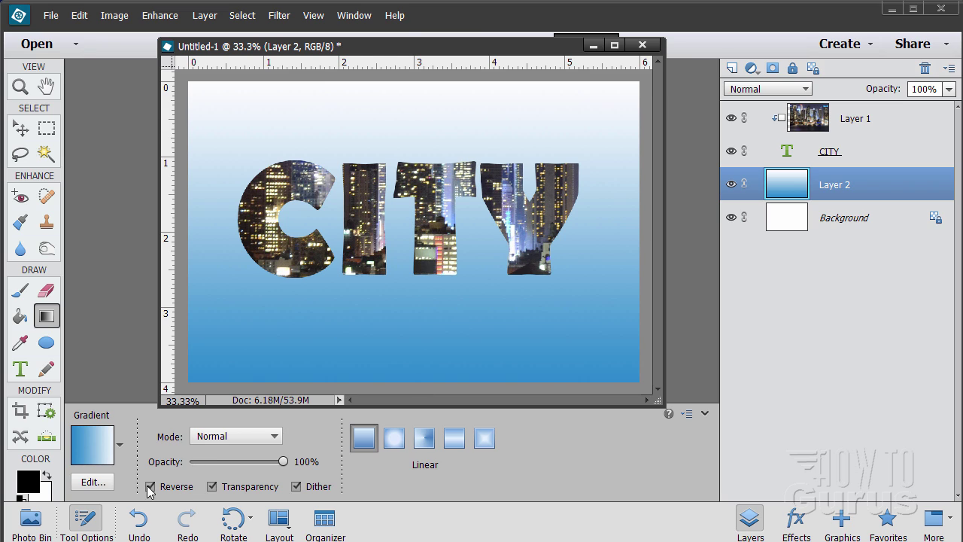
click(79, 15)
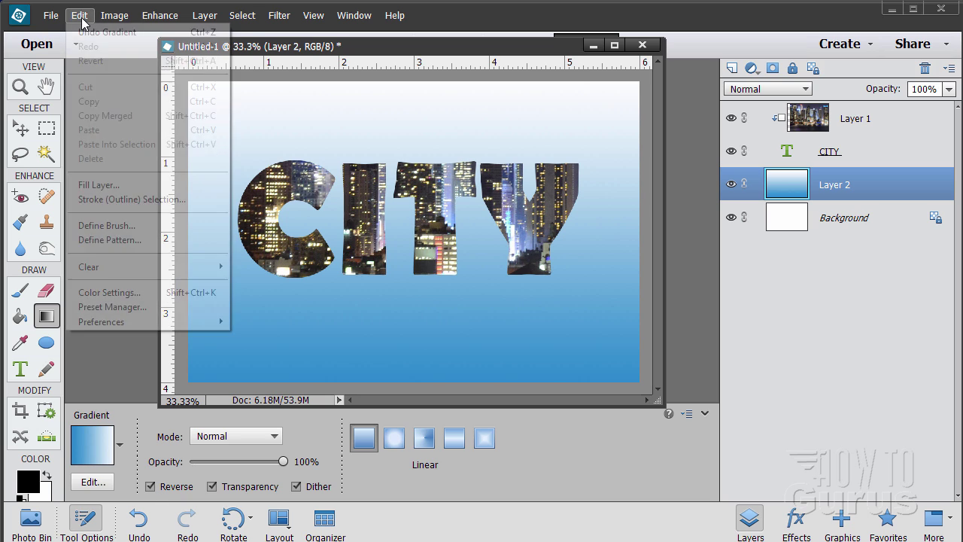
click(92, 33)
click(150, 486)
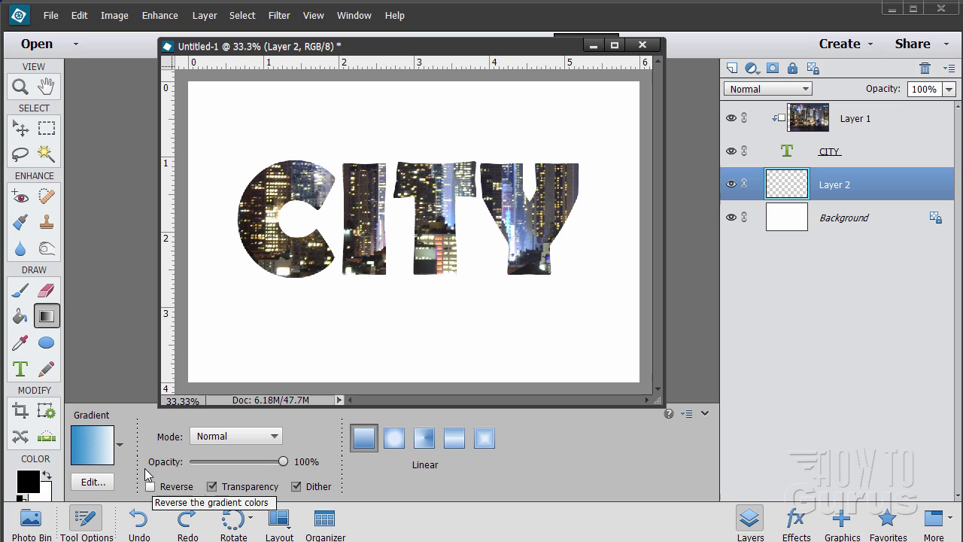
drag(412, 78, 409, 382)
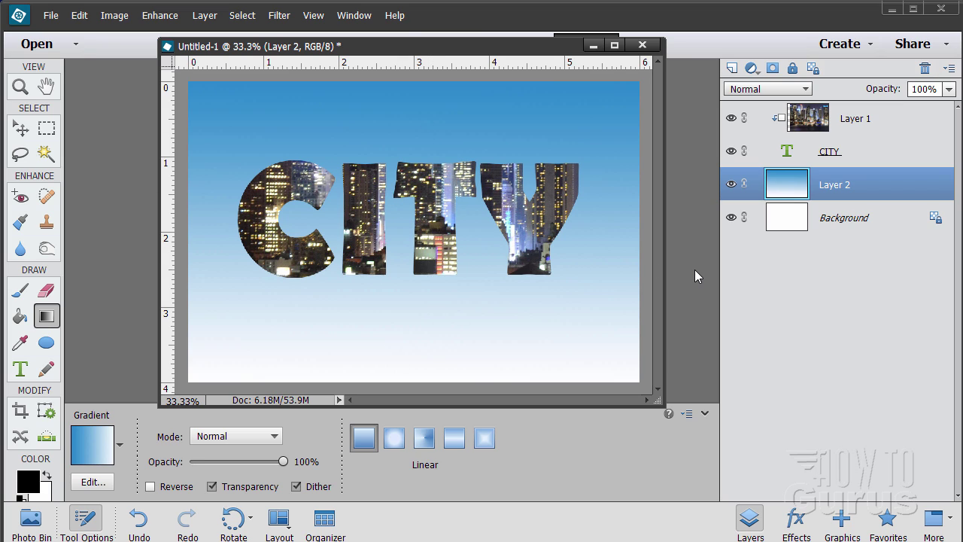
Give the CITY text layer a drop shadow at distance 25 and a 27 px pale-yellow inner glow.
click(846, 154)
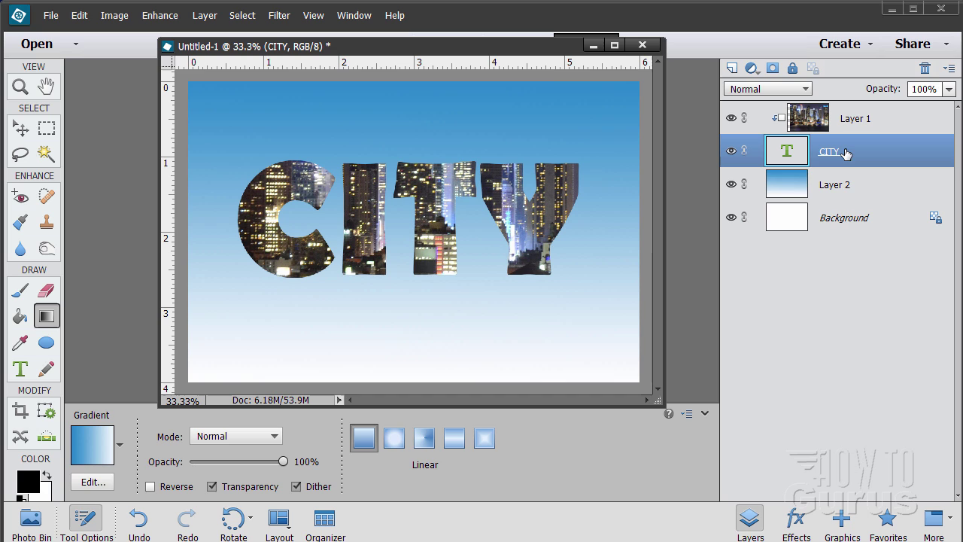
click(22, 129)
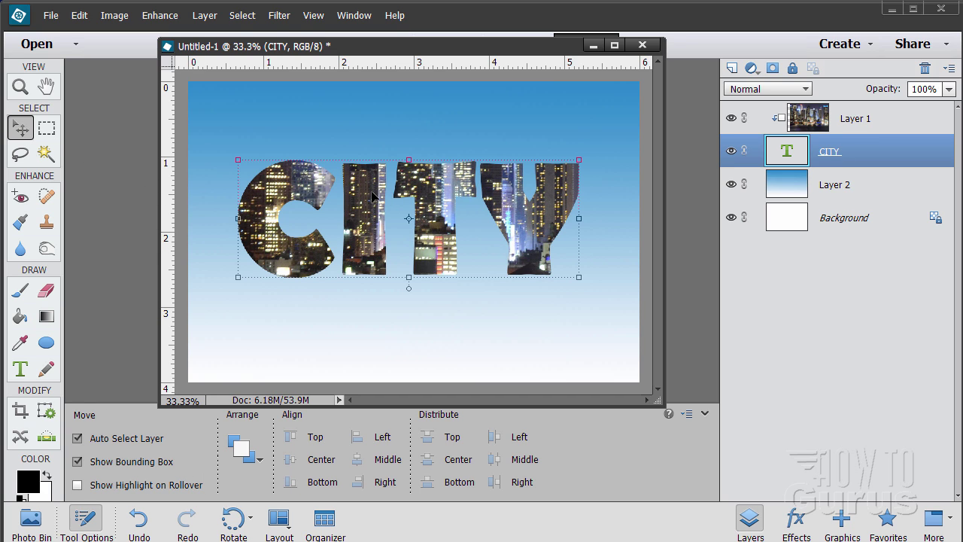
click(205, 15)
mouse_move(230, 106)
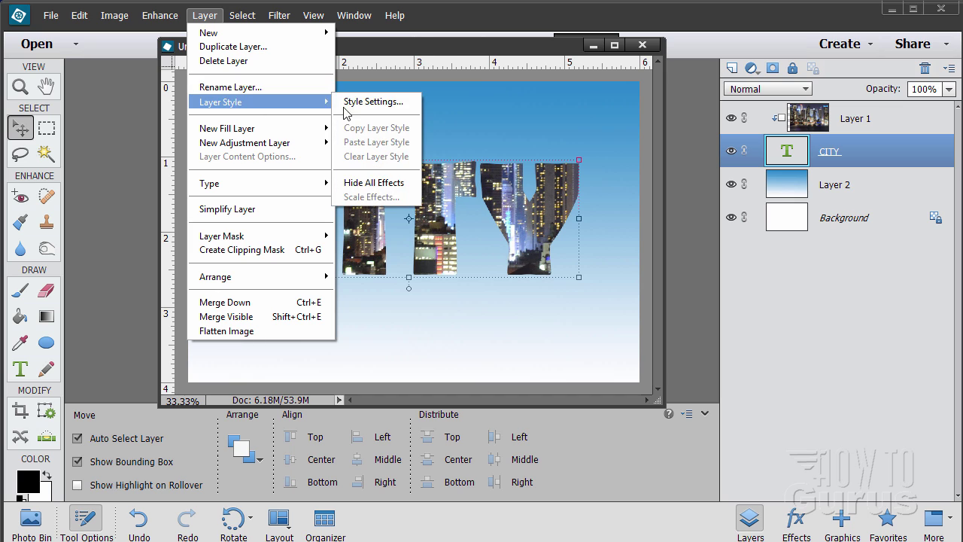
click(360, 103)
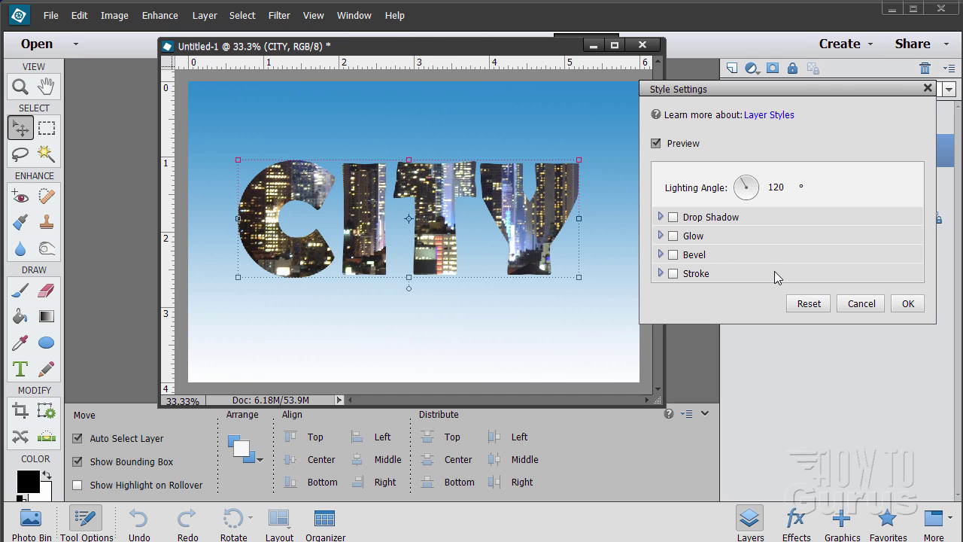
click(674, 217)
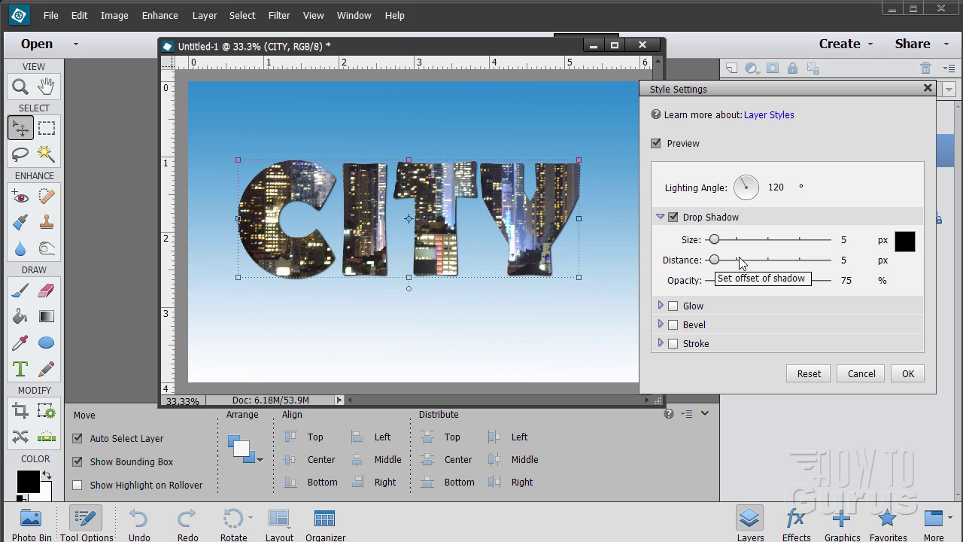
drag(717, 258, 730, 261)
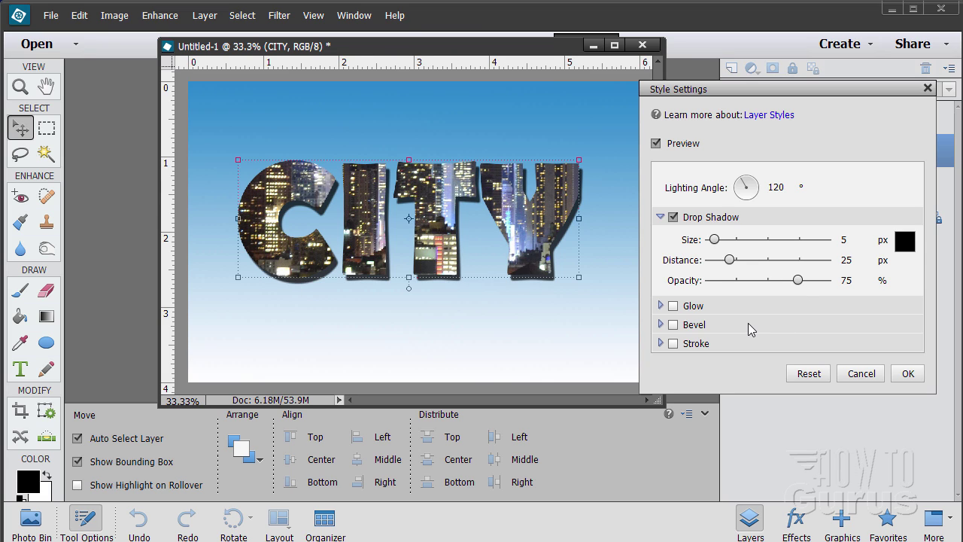
click(674, 306)
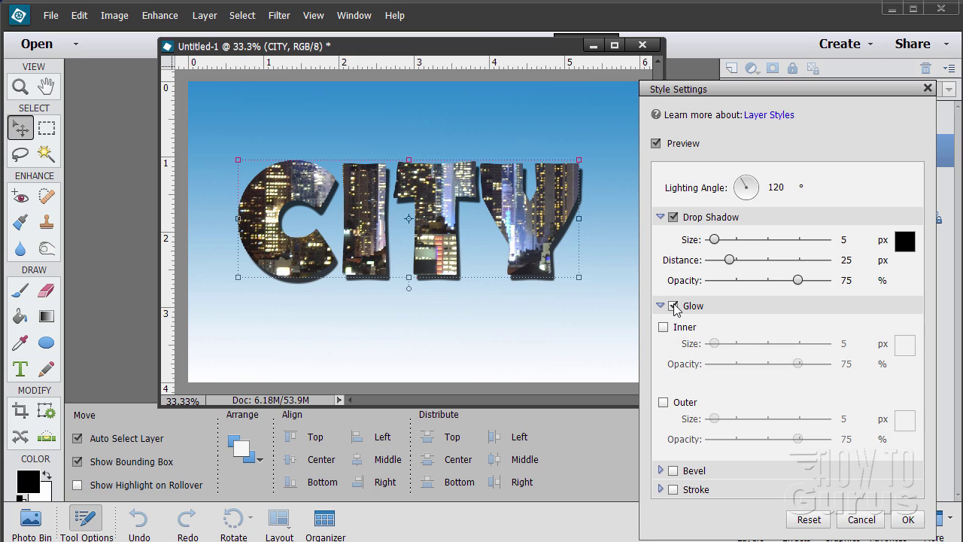
click(663, 327)
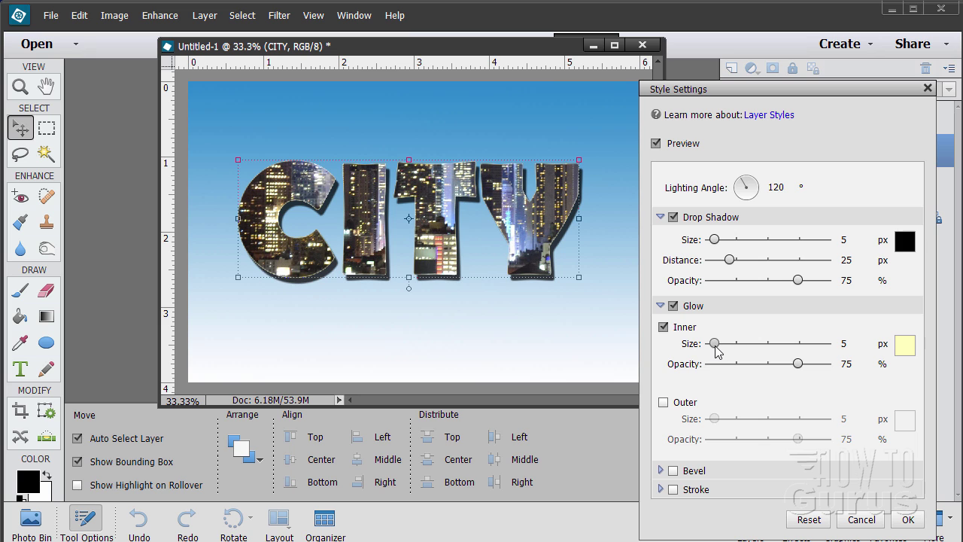
mouse_move(714, 344)
mouse_down()
mouse_move(756, 346)
mouse_move(715, 346)
mouse_move(722, 350)
mouse_up()
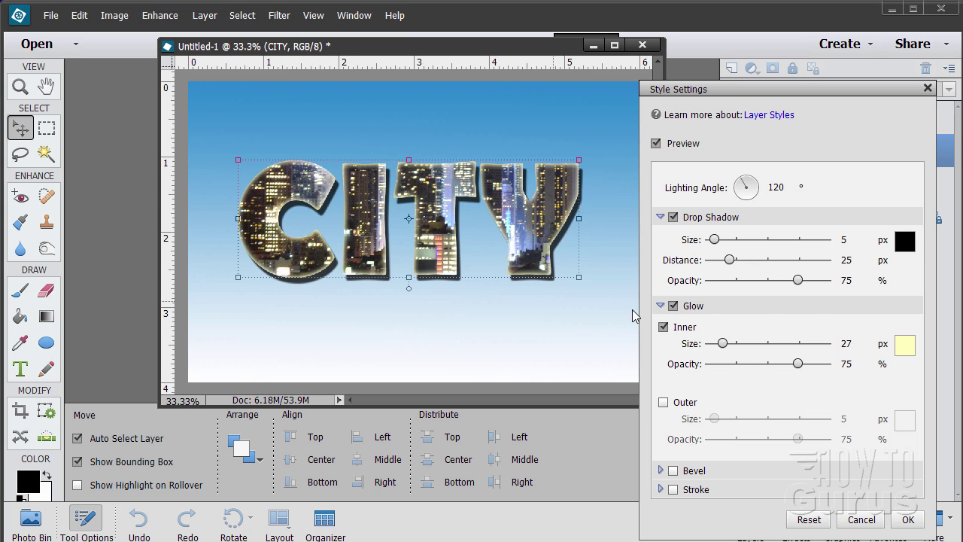
click(908, 519)
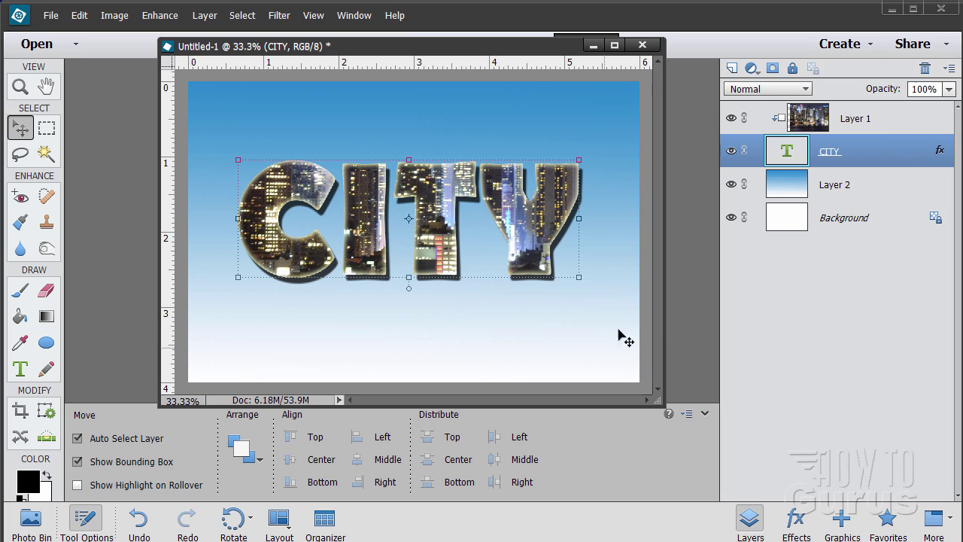
Reposition the city photo and nudge the CITY text layer down three arrow-key steps.
click(850, 225)
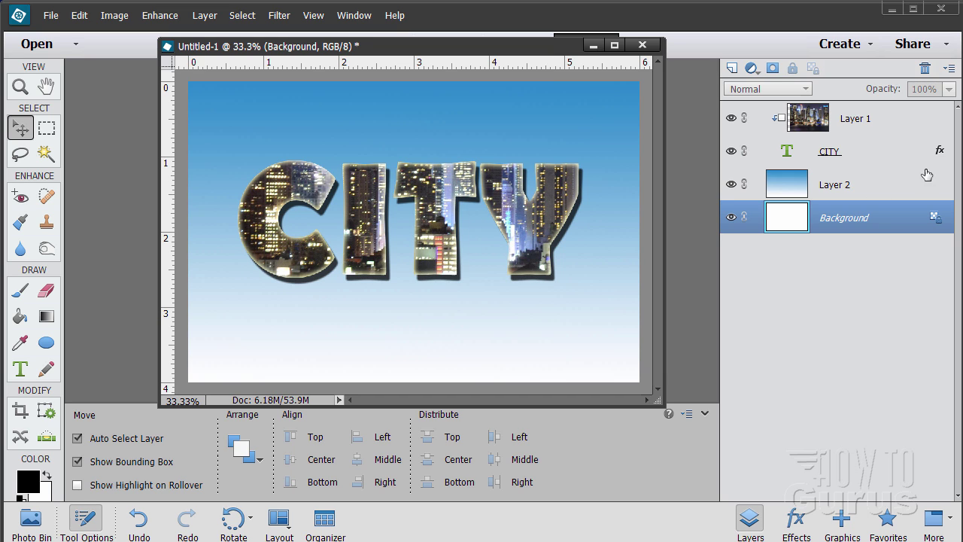
click(881, 153)
drag(446, 272, 209, 198)
click(882, 153)
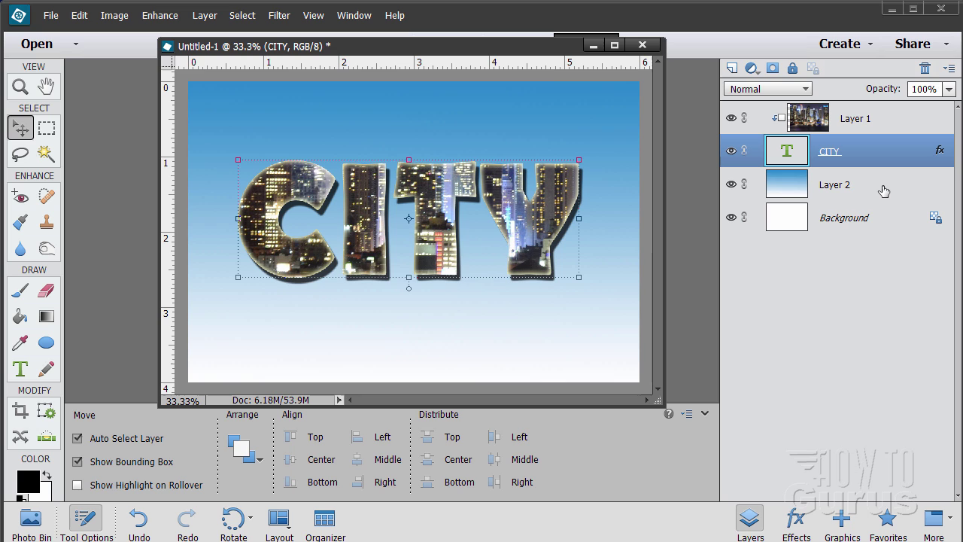
key(Down)
key(Down)
key(Down)
key(Down)
key(Down)
key(Down)
key(Down)
key(Down)
key(Down)
key(Down)
key(Down)
key(Down)
key(Down)
key(Down)
key(Down)
key(Down)
key(Down)
key(Down)
key(Down)
key(Down)
key(Down)
key(Down)
key(Down)
key(Down)
key(Down)
key(Down)
key(Down)
key(Down)
key(Down)
key(Down)
key(Down)
key(Down)
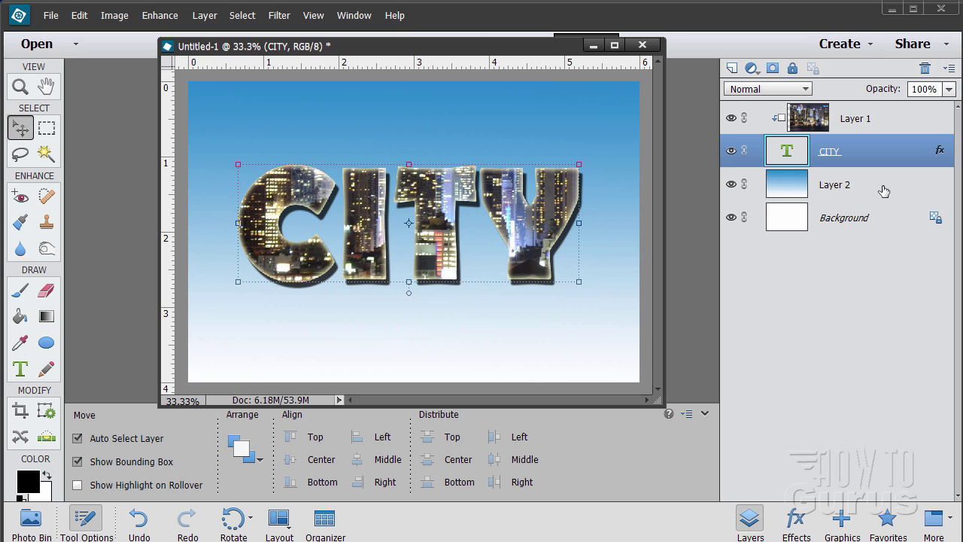
key(Down)
key(Down)
key(Down)
key(Down)
key(Down)
key(Down)
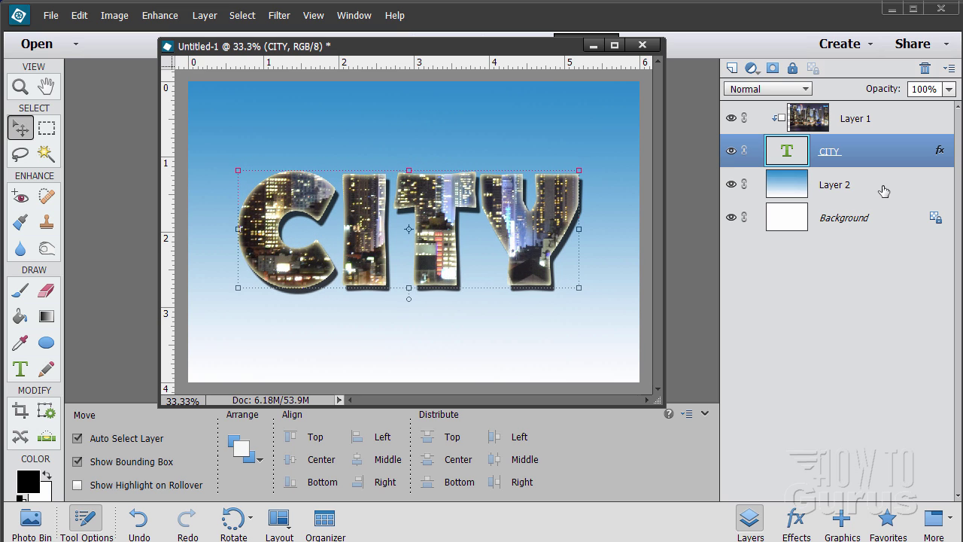
key(Down)
key(Down)
Nudge the city photo on Layer 1 down three arrow-key steps to match.
click(874, 122)
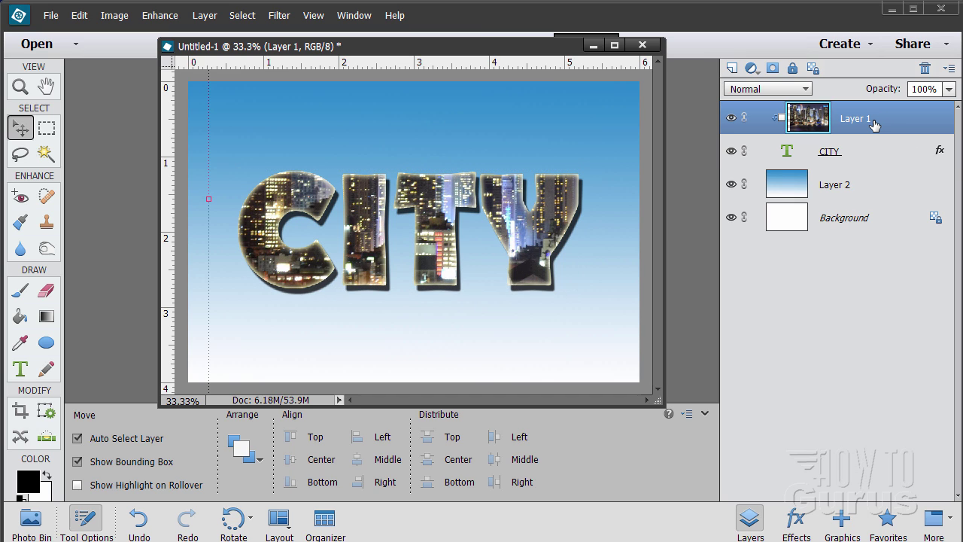
key(Down)
key(Down)
key(Down)
key(Down)
key(Down)
key(Down)
key(Down)
key(Down)
key(Down)
key(Down)
key(Down)
key(Down)
key(Down)
key(Down)
key(Down)
key(Down)
key(Down)
key(Down)
key(Down)
key(Down)
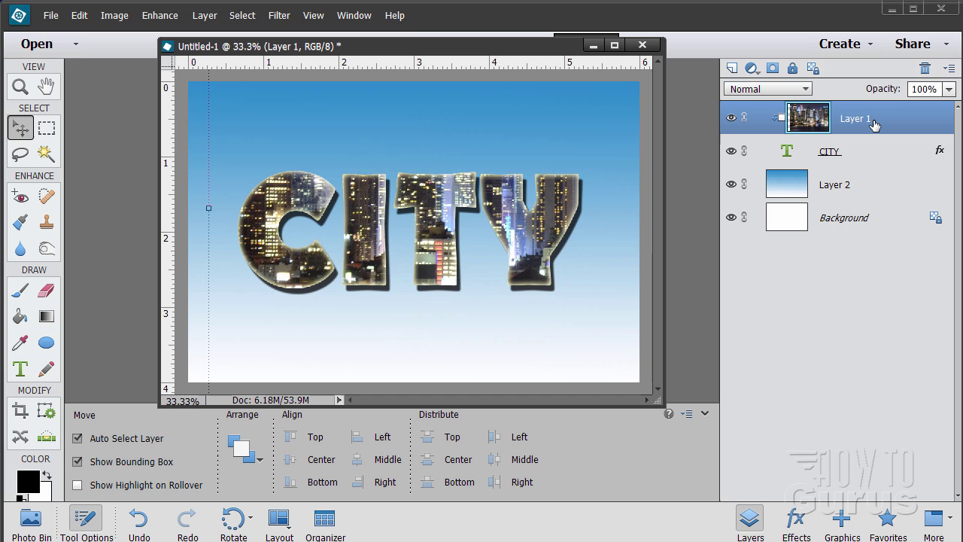
key(Down)
key(Down)
key(Down)
key(Down)
key(Down)
key(Down)
key(Down)
key(Down)
key(Down)
key(Down)
key(Down)
key(Down)
key(Down)
key(Down)
key(Down)
key(Down)
key(Down)
key(Down)
key(Down)
key(Down)
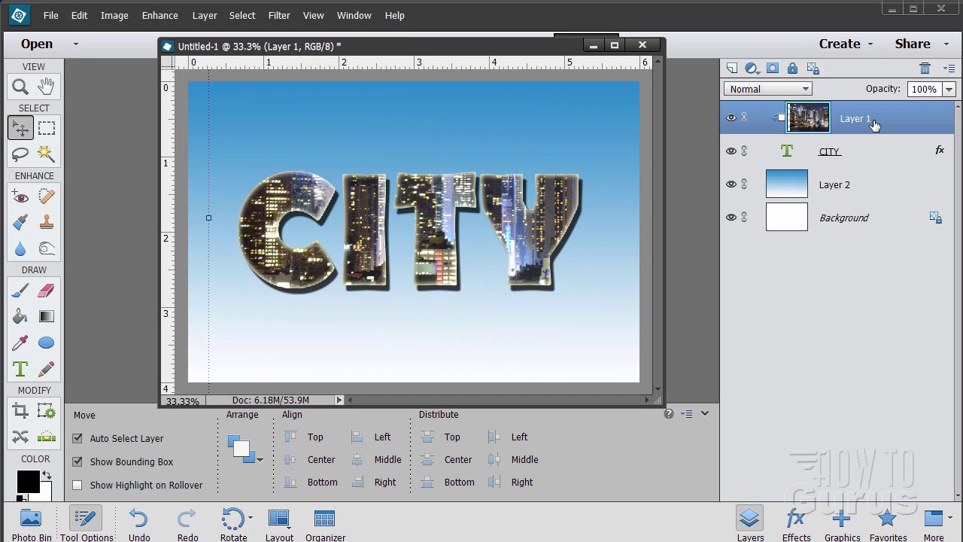
key(Down)
key(Down)
key(Down)
key(Down)
key(Down)
key(Down)
key(Down)
key(Down)
key(Down)
key(Down)
key(Down)
key(Down)
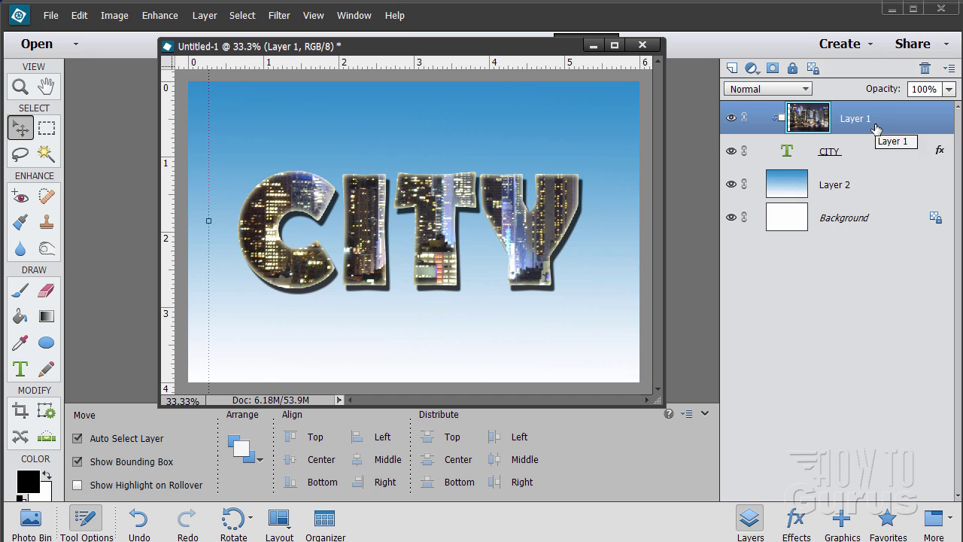
click(271, 25)
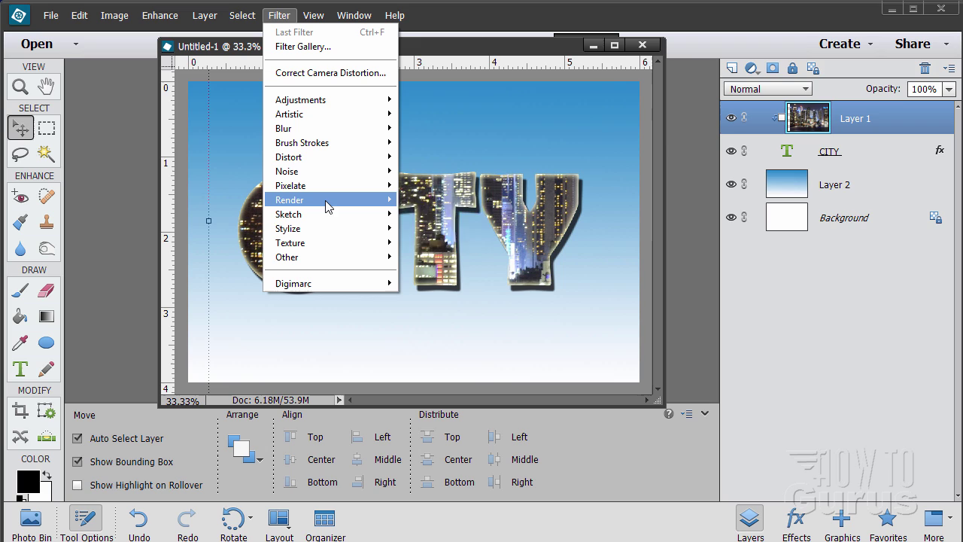
Browse the Render filters and close the Filter menu without applying anything.
mouse_move(348, 200)
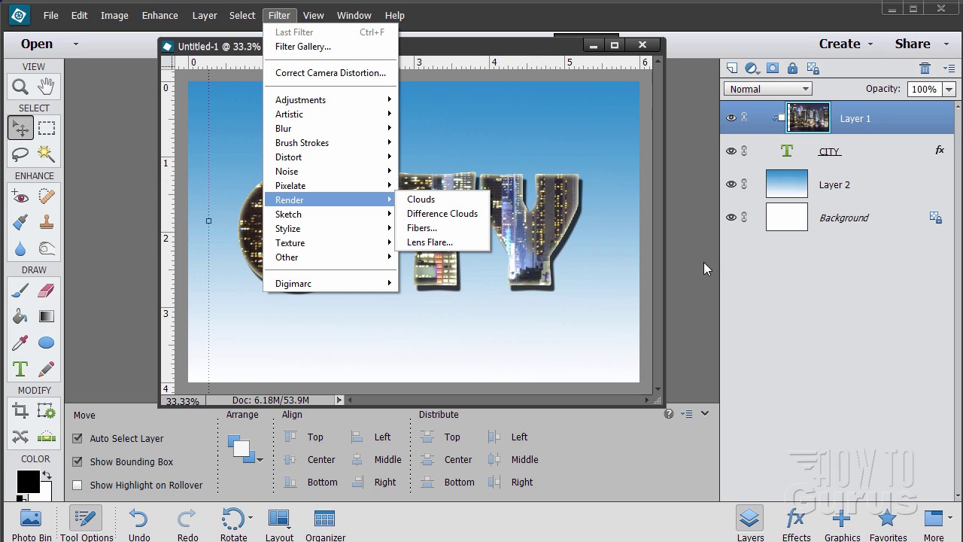
key(Escape)
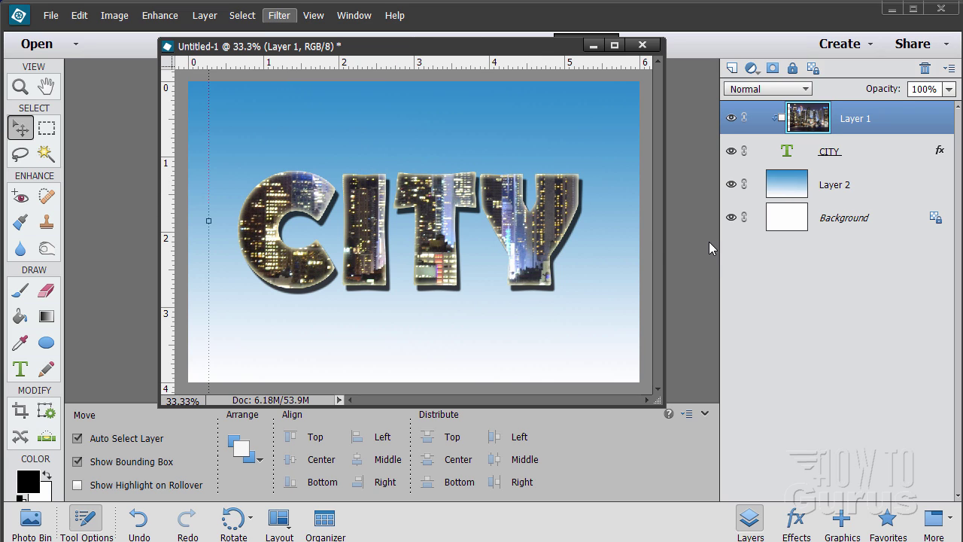
key(Escape)
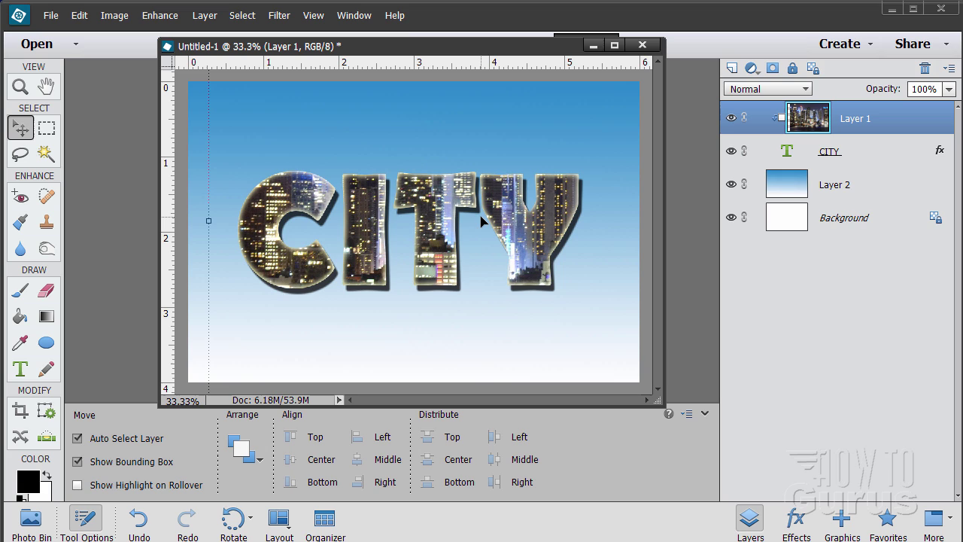
Add a new Layer 3 above the photo and fill it entirely with black using the Paint Bucket.
click(730, 67)
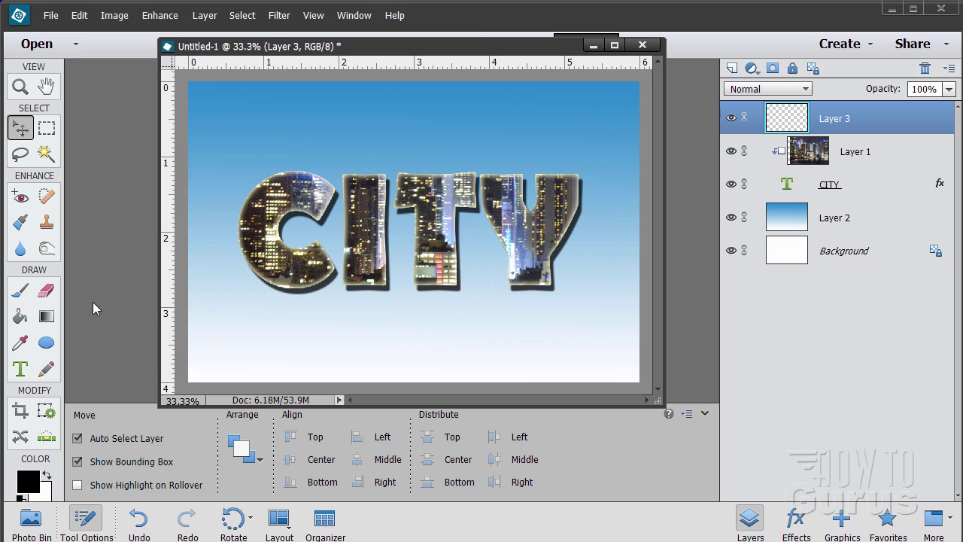
click(21, 317)
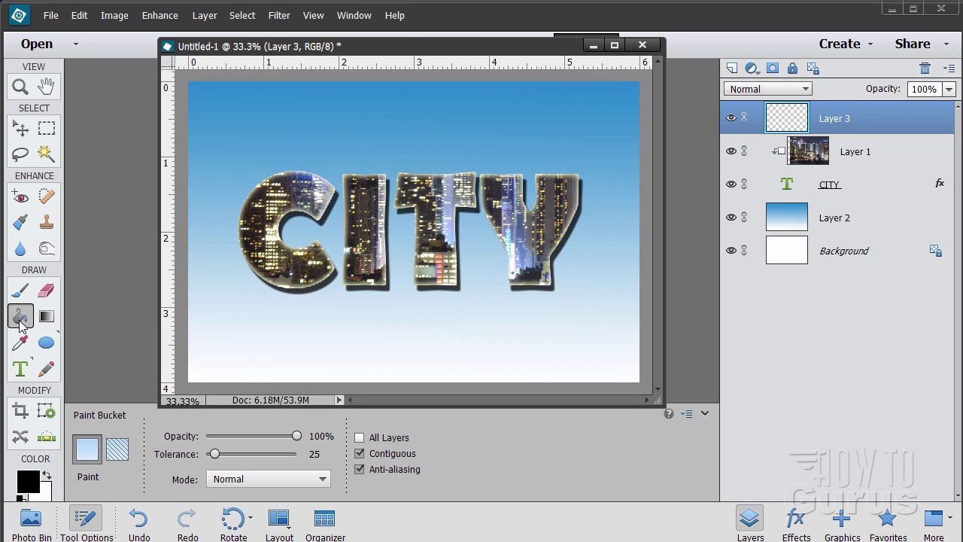
click(244, 159)
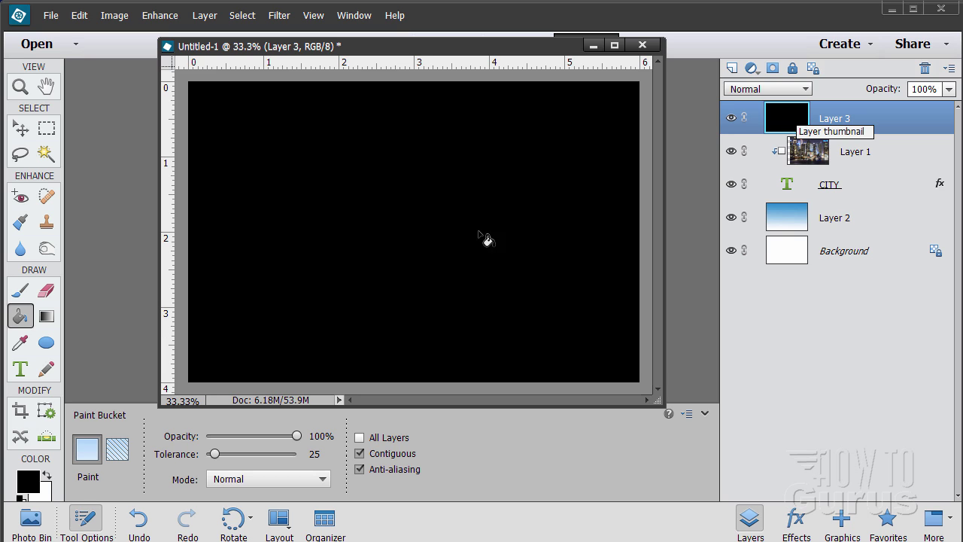
click(20, 129)
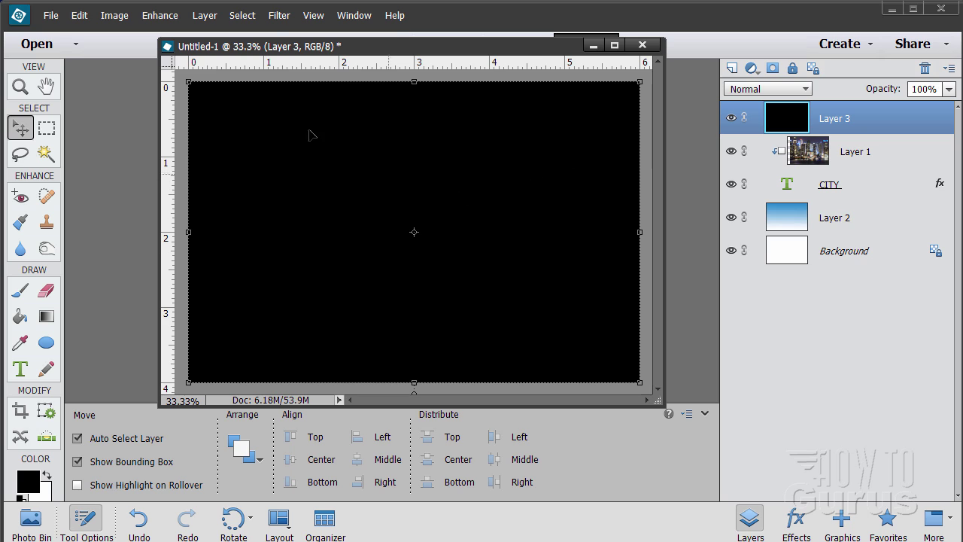
click(278, 16)
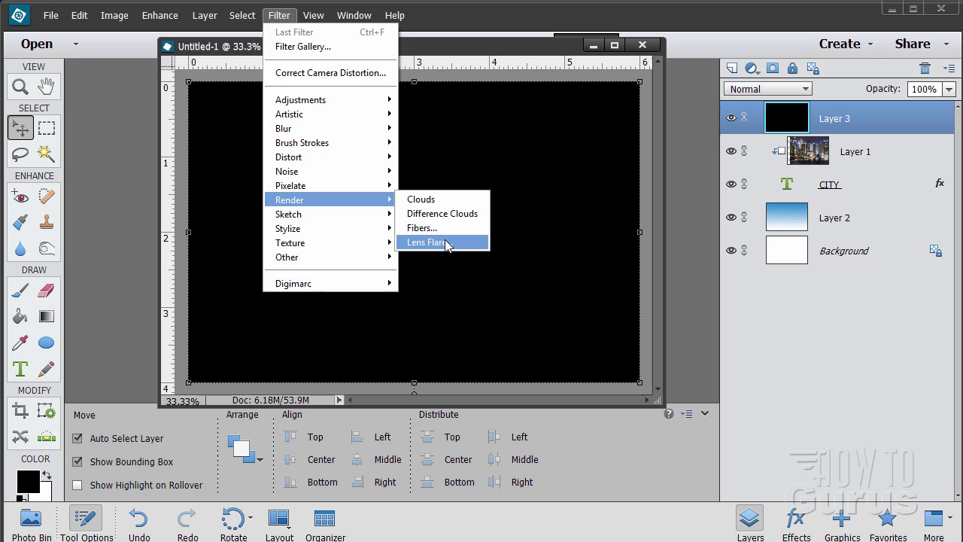
Render a 105mm Prime lens flare on Layer 3, placed just above-right of centre with slightly raised brightness.
click(445, 241)
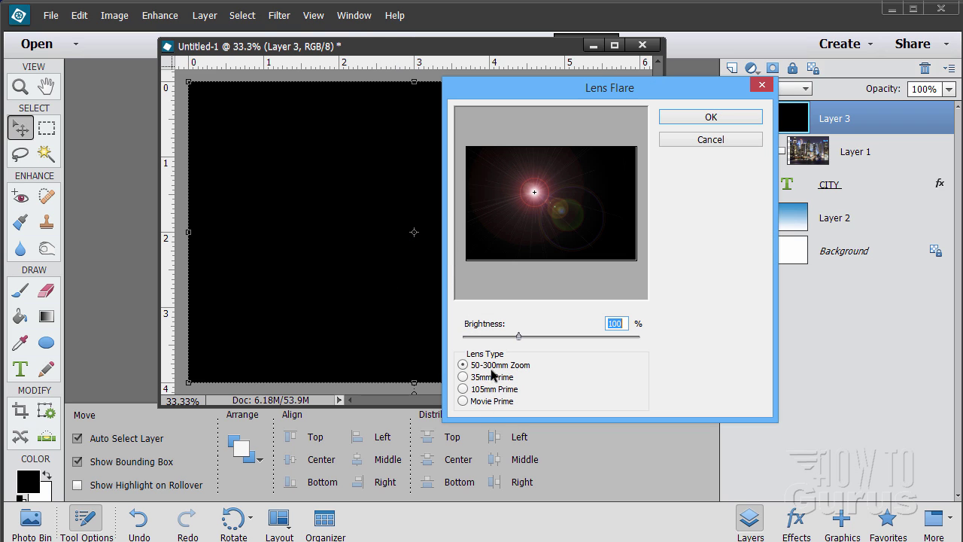
click(463, 377)
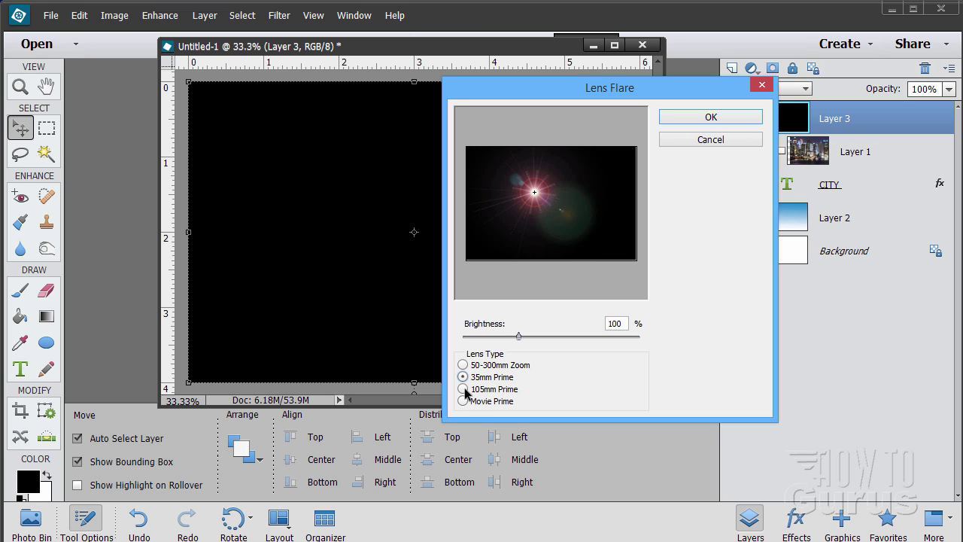
click(463, 389)
click(463, 402)
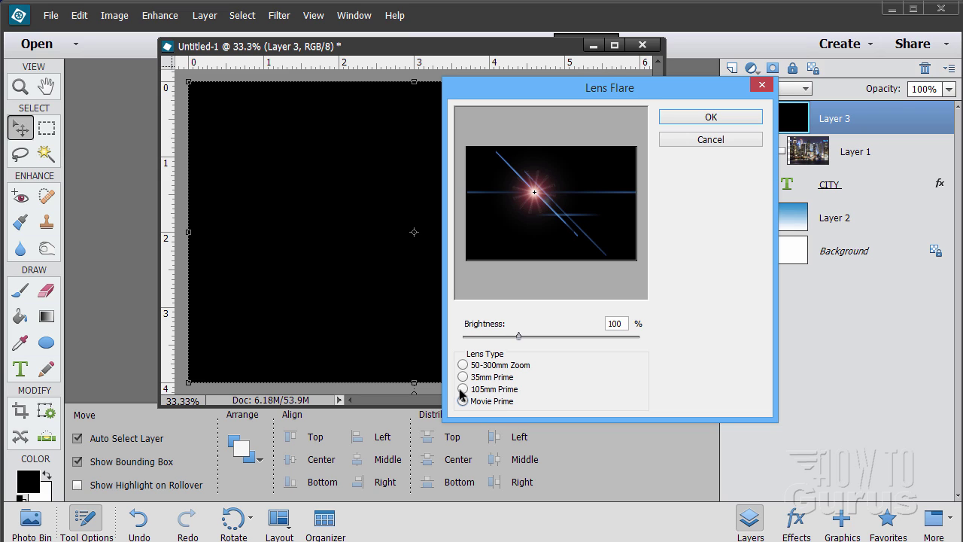
click(463, 389)
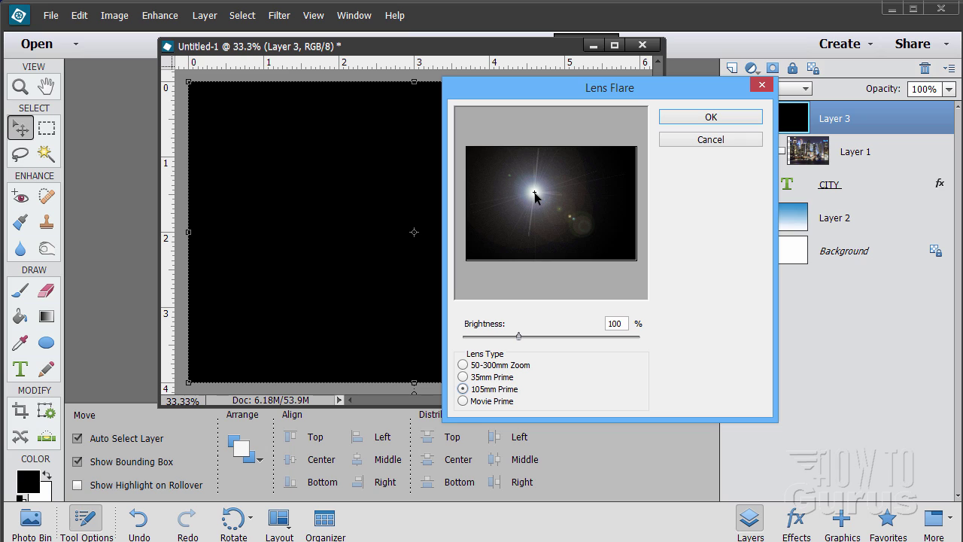
drag(535, 193, 570, 194)
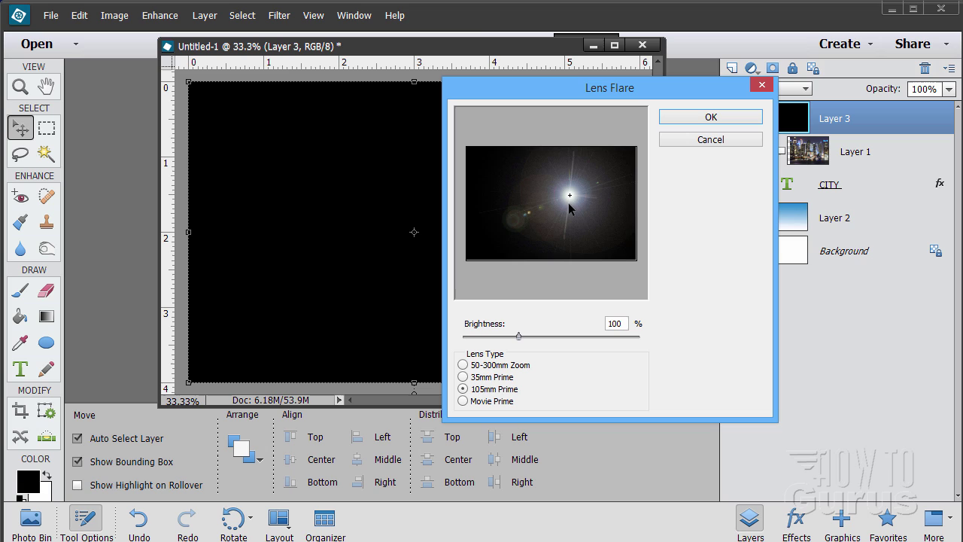
mouse_move(570, 197)
mouse_down()
mouse_move(580, 193)
mouse_move(570, 193)
mouse_up()
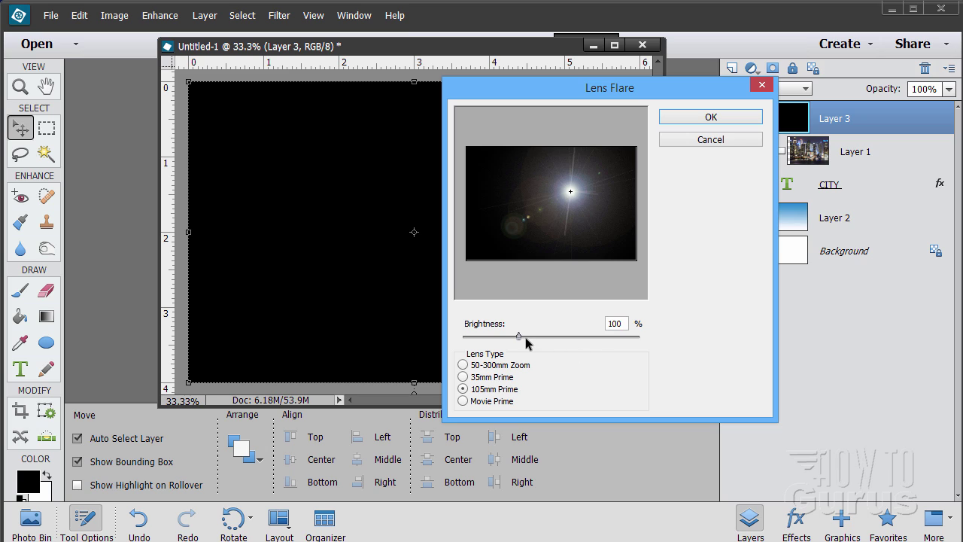
drag(519, 337, 517, 339)
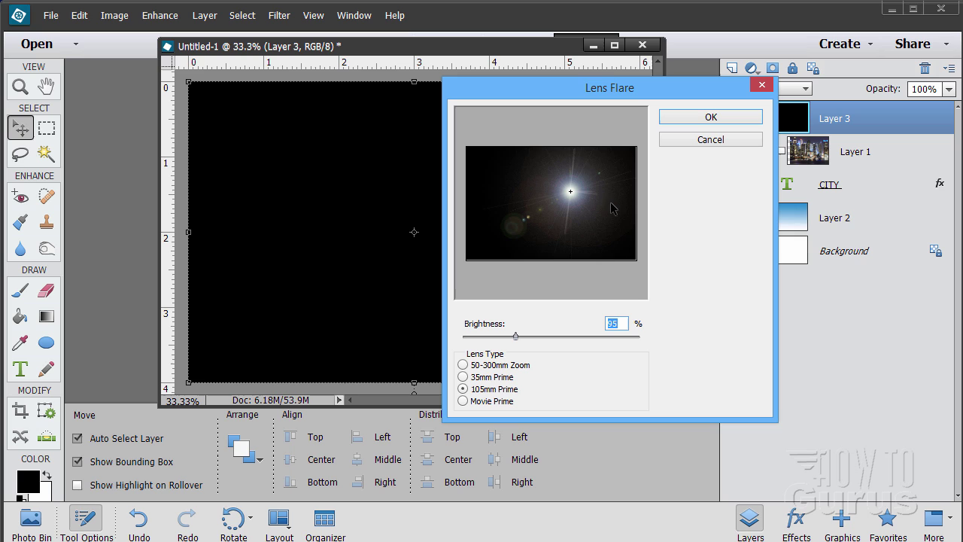
click(691, 120)
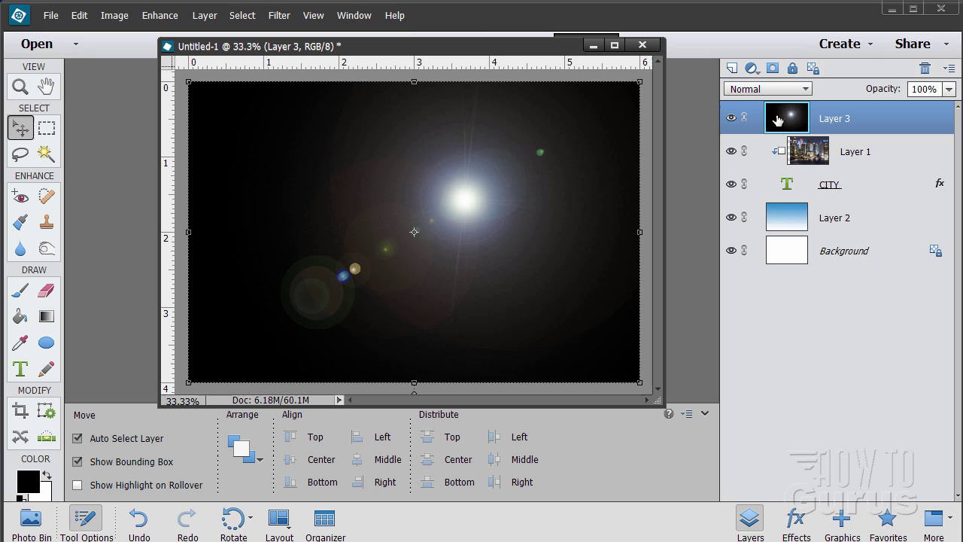
Set Layer 3's blending mode to Screen.
click(801, 89)
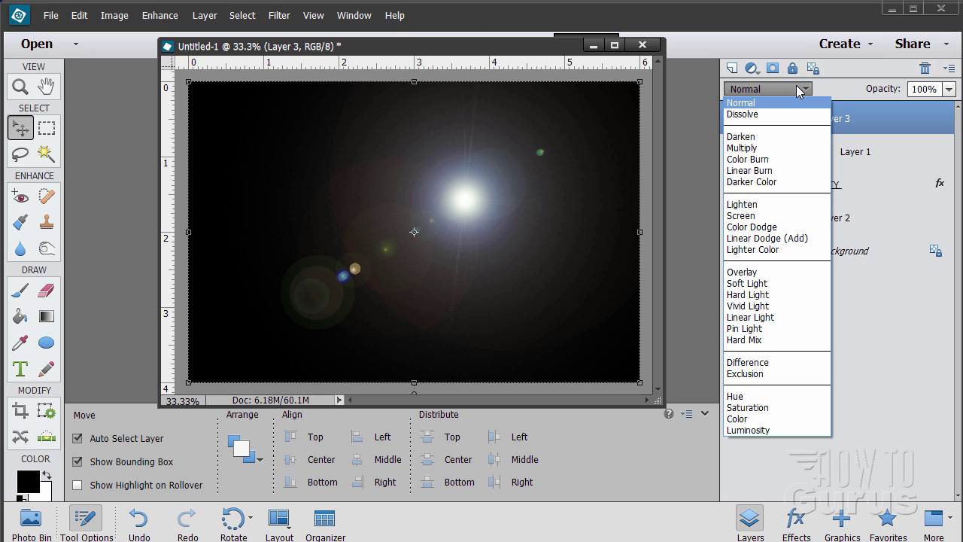
click(798, 91)
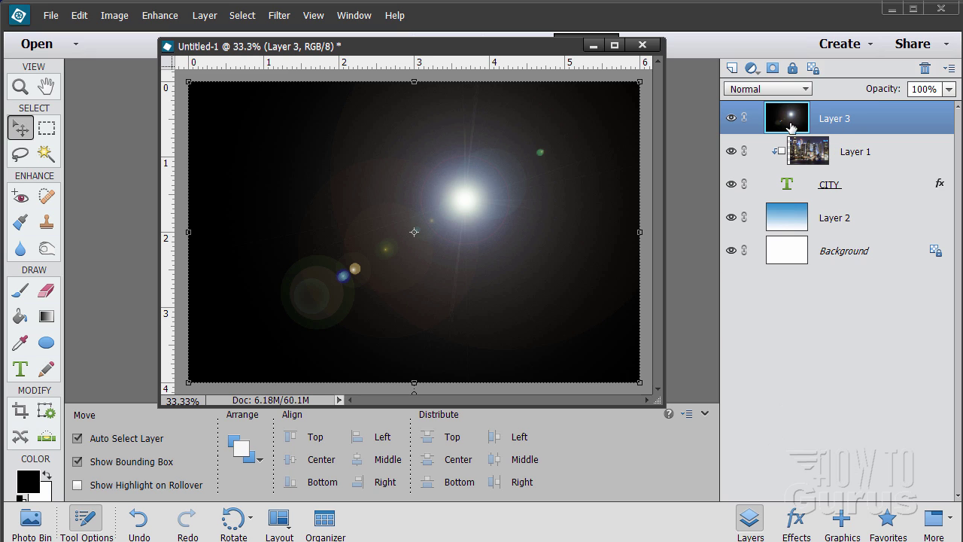
click(784, 90)
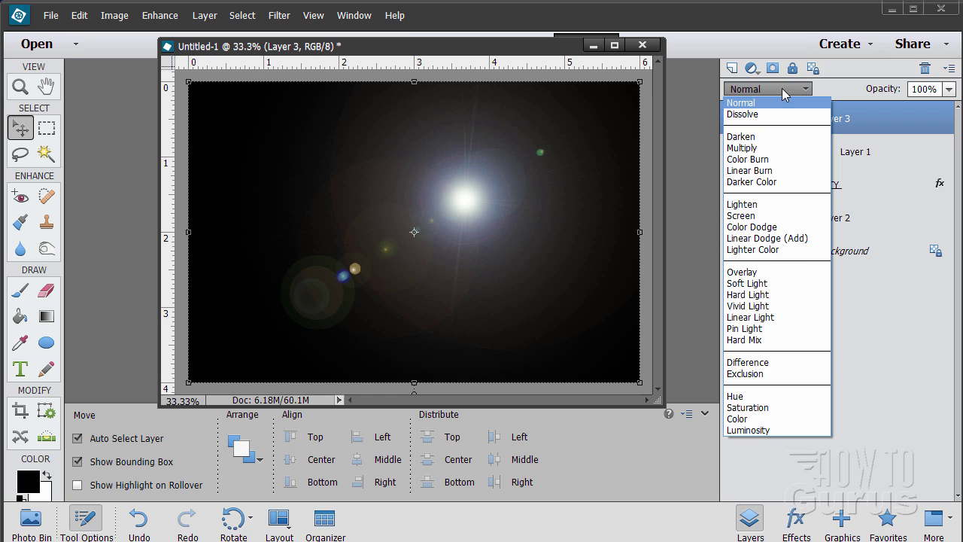
click(780, 217)
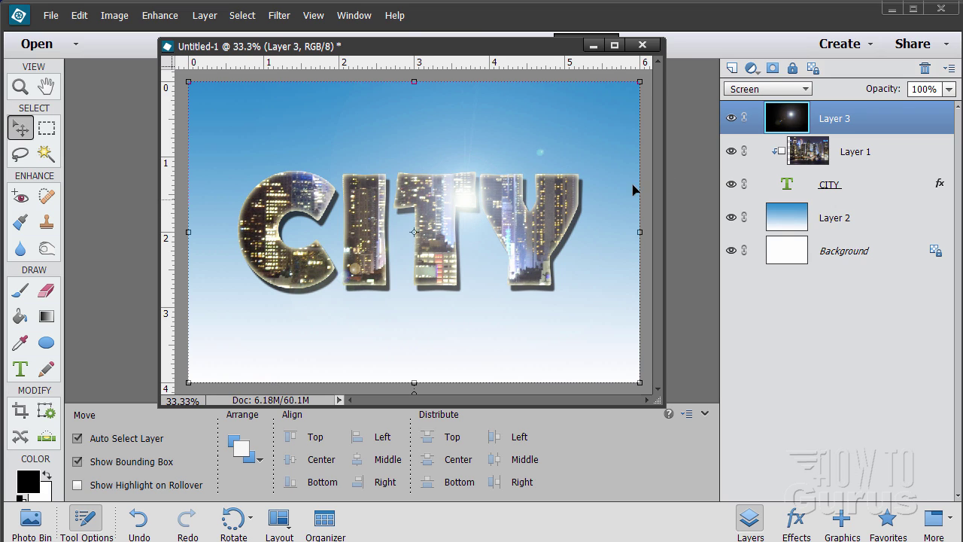
Drag the lens flare so its bright sun sits at the top of the T in CITY.
drag(467, 199, 451, 155)
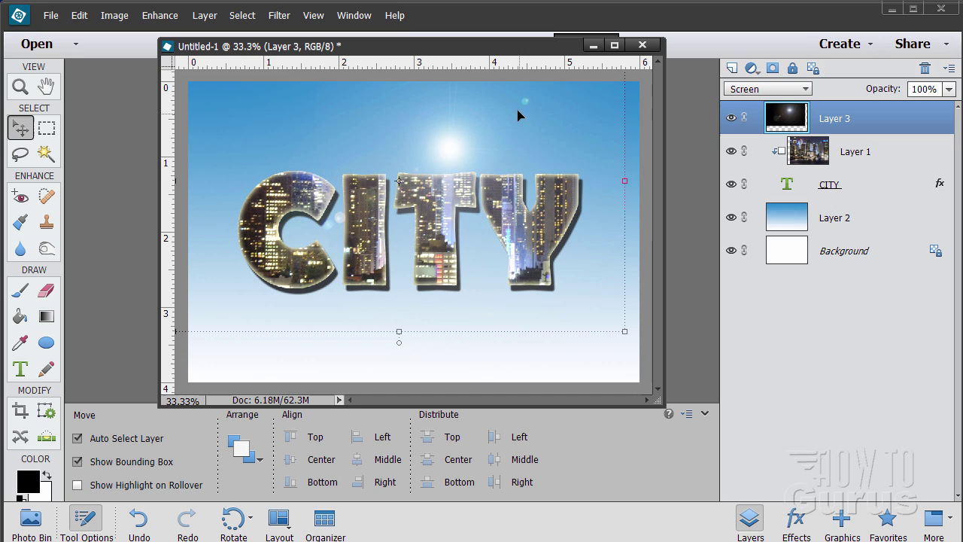
drag(460, 157, 469, 182)
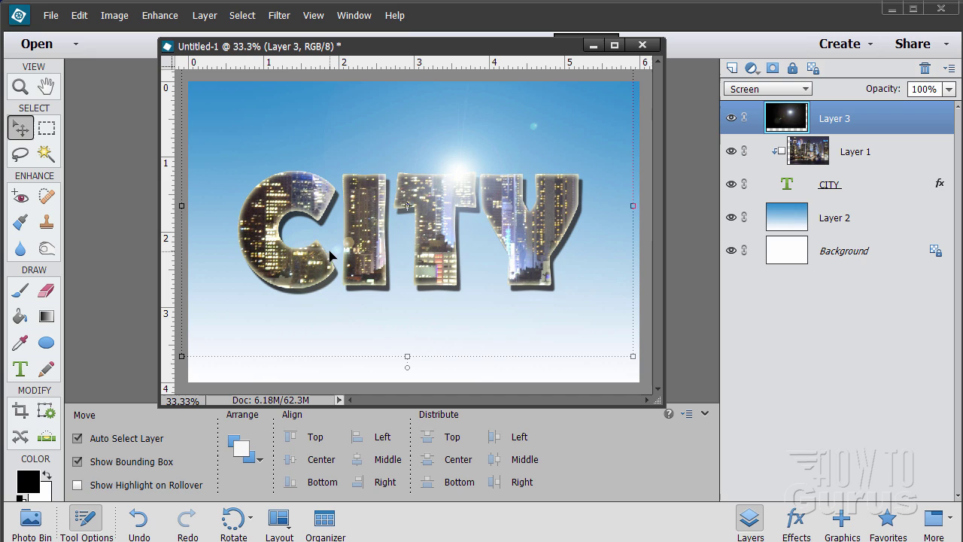
drag(460, 176, 457, 179)
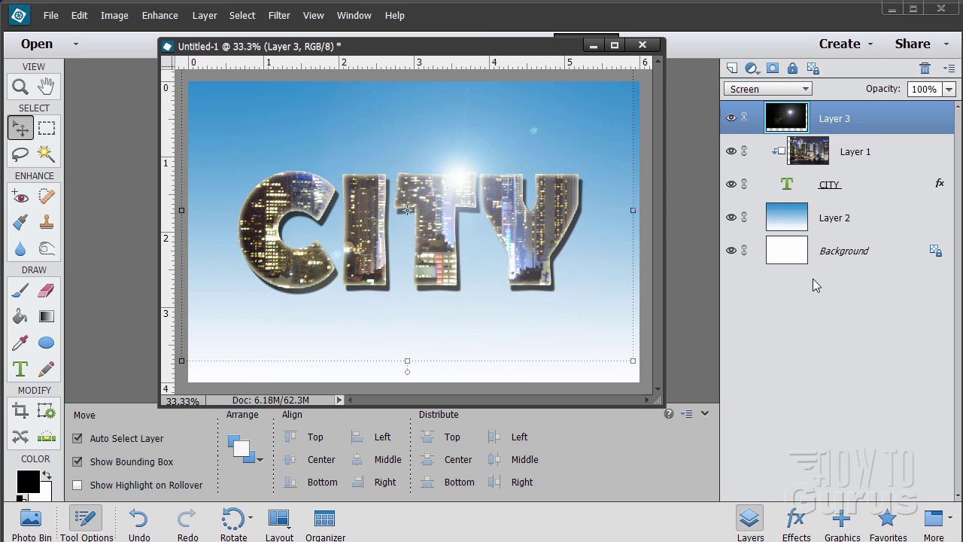
Switch the lens-flare Layer 3 back to Normal blending.
click(829, 264)
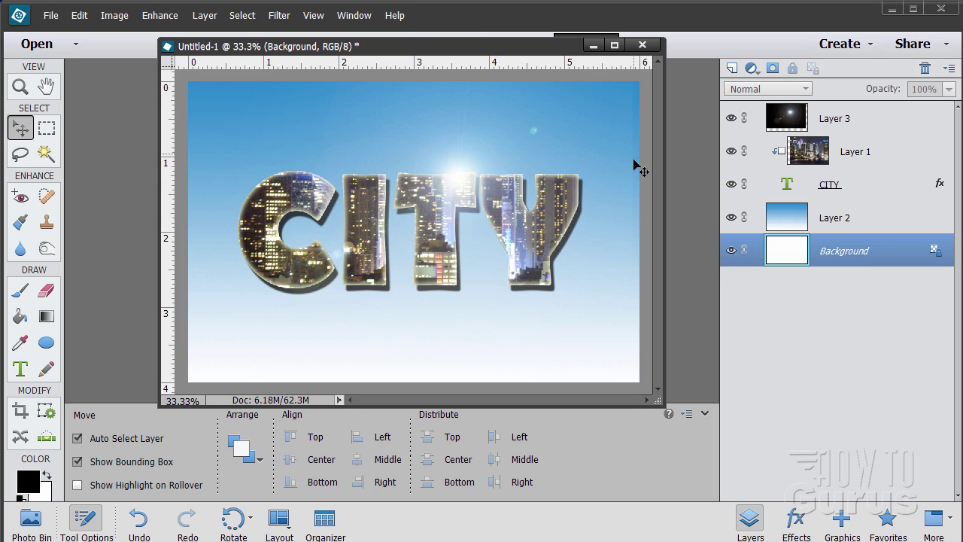
click(892, 124)
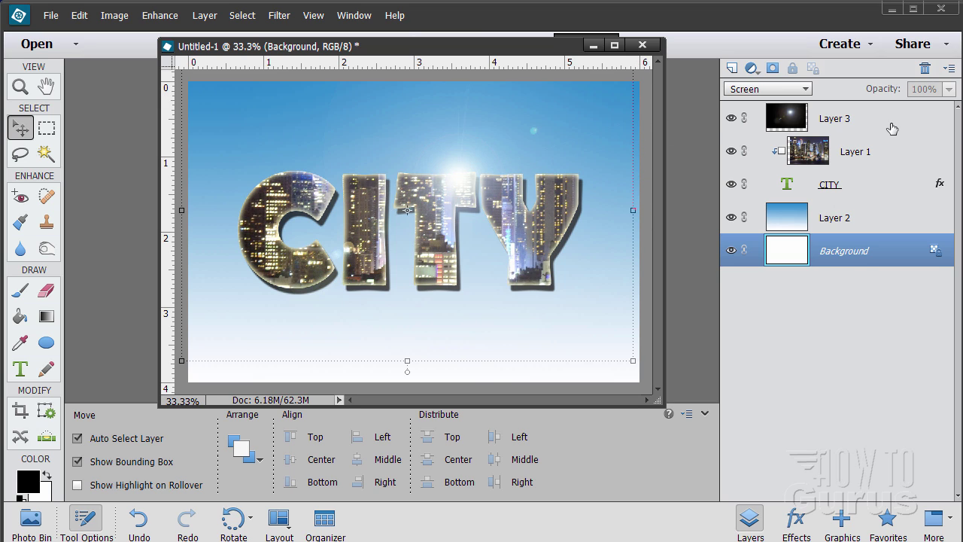
click(767, 88)
click(741, 103)
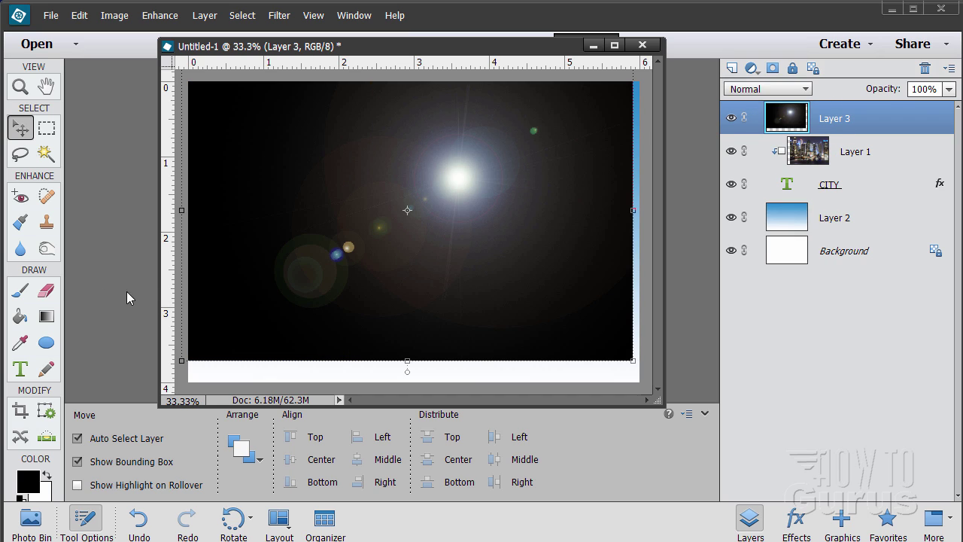
Sample the flare's near-black background and fill the blue and white edge strips with it.
click(21, 343)
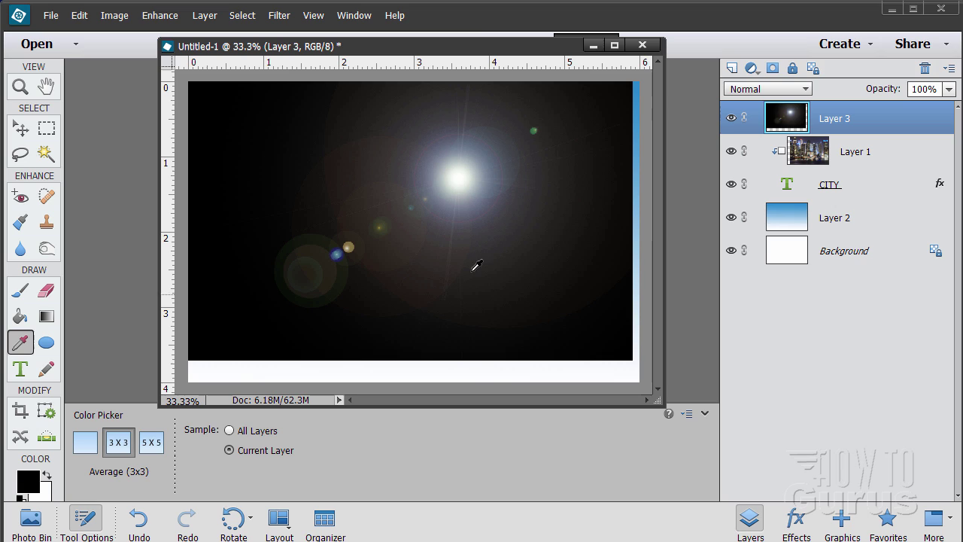
click(630, 179)
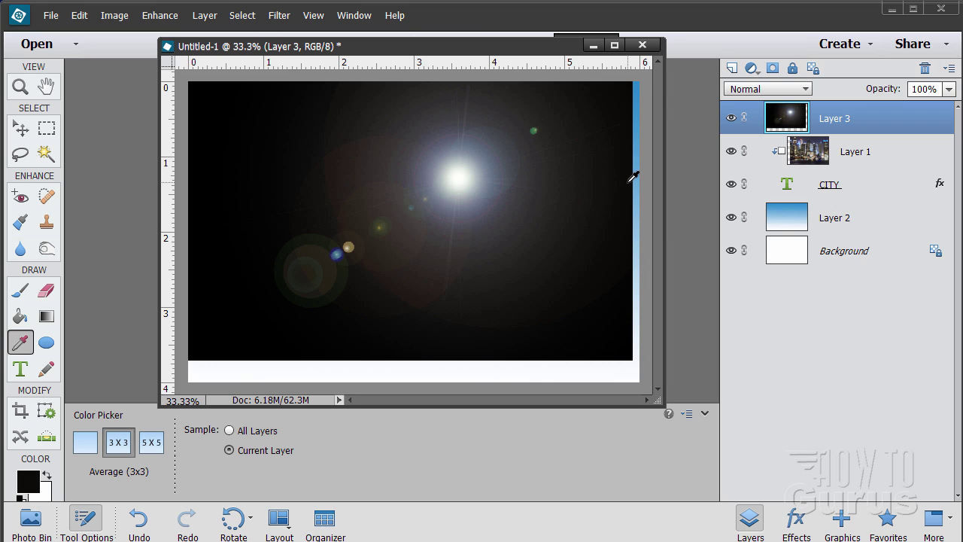
click(22, 314)
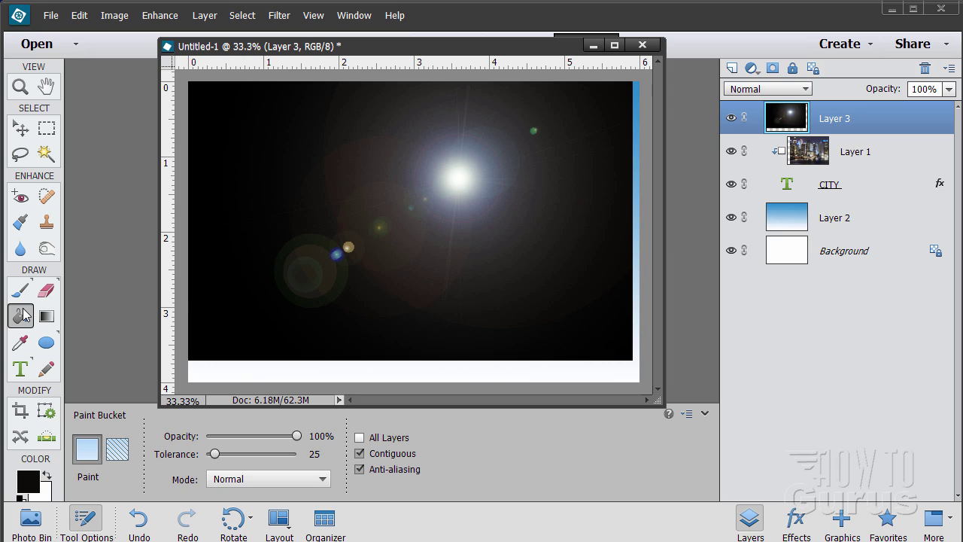
click(637, 203)
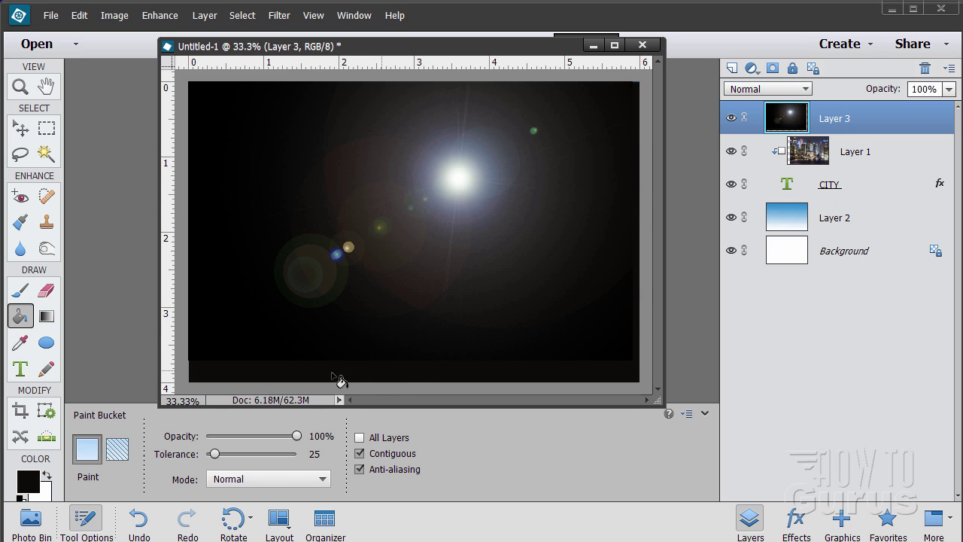
With a 95 px brush, paint sampled black over the remaining strip along the canvas bottom.
click(20, 343)
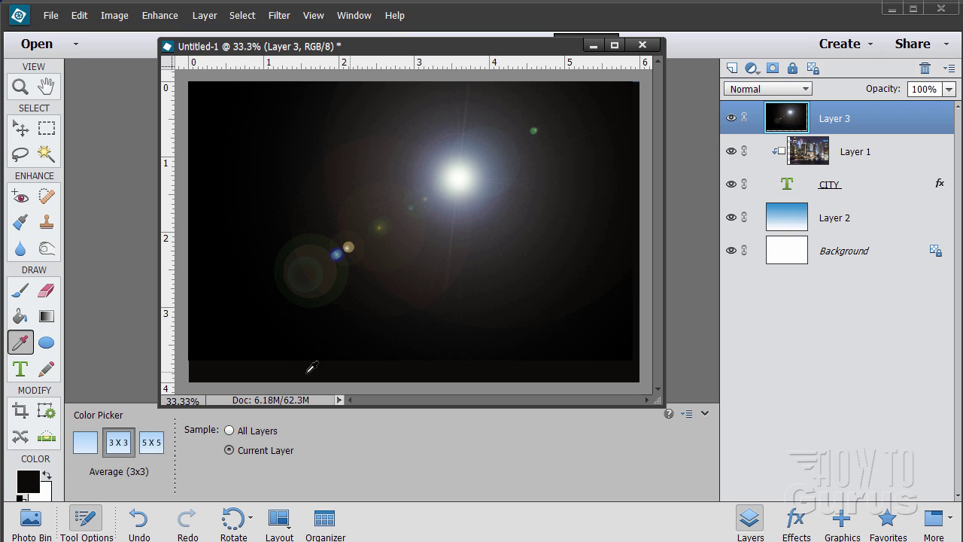
click(21, 293)
drag(266, 467, 312, 467)
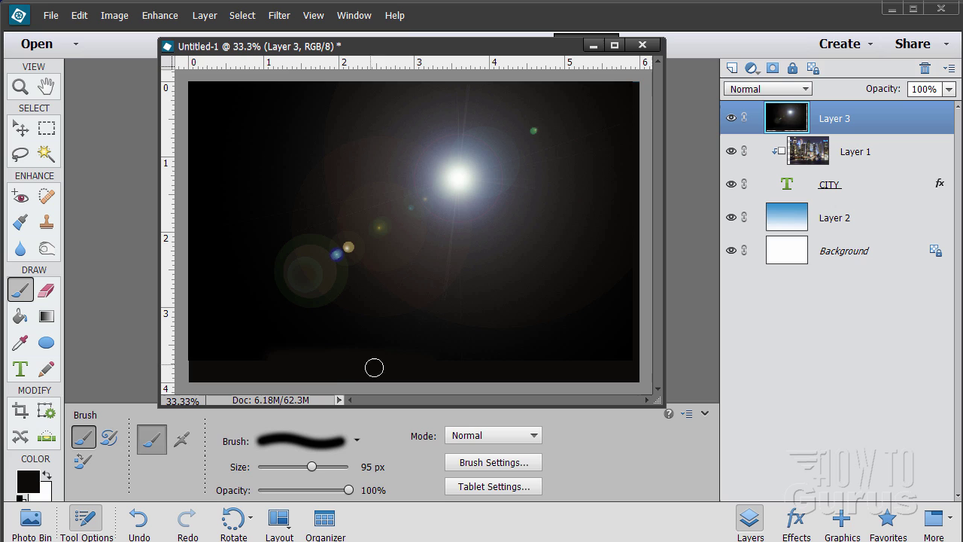
click(20, 343)
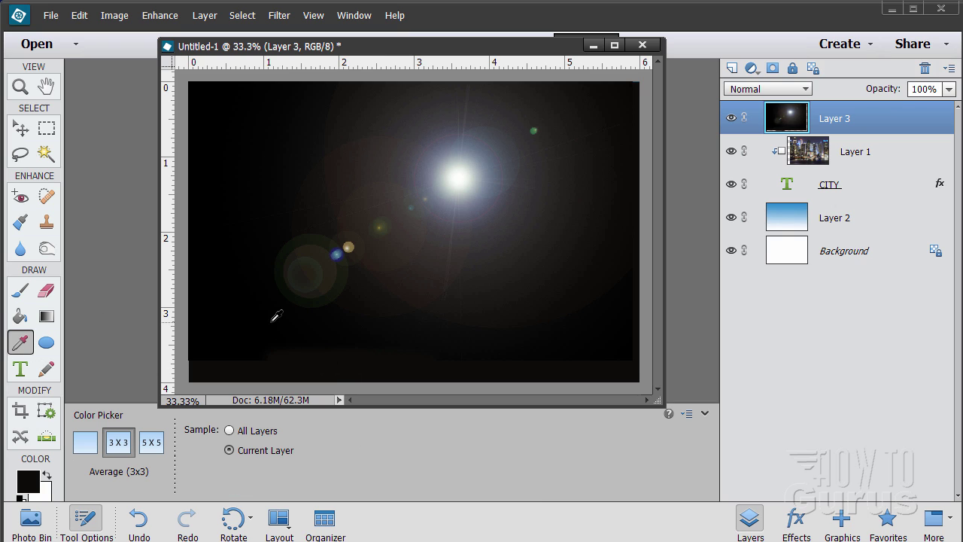
click(258, 341)
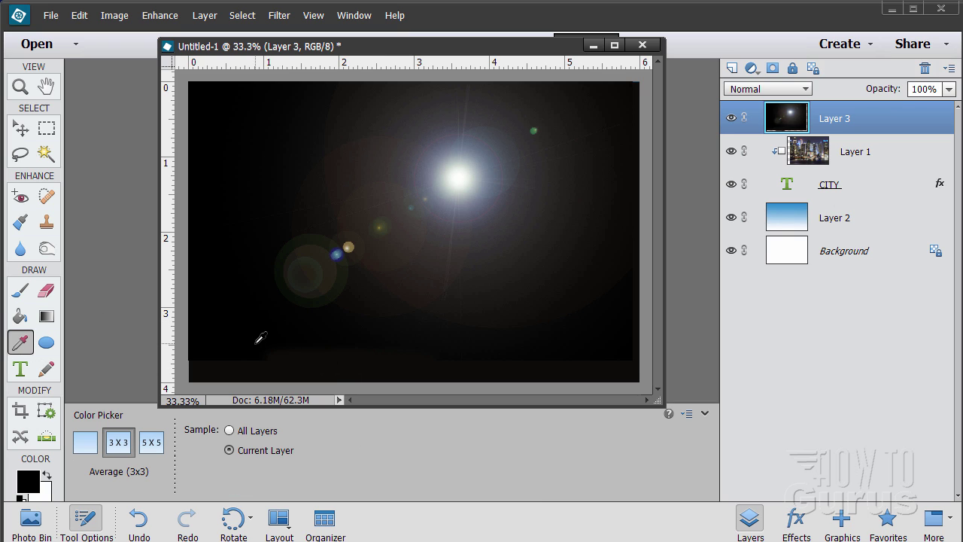
click(20, 290)
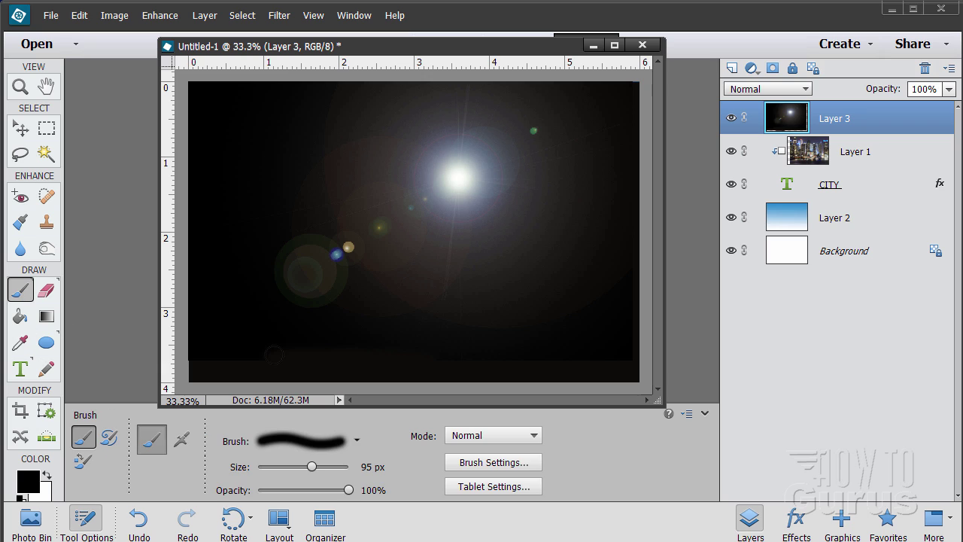
mouse_move(306, 354)
mouse_down()
mouse_move(398, 361)
mouse_move(268, 357)
mouse_move(407, 358)
mouse_move(206, 373)
mouse_move(326, 375)
mouse_move(186, 367)
mouse_move(188, 381)
mouse_move(304, 381)
mouse_move(451, 370)
mouse_move(463, 378)
mouse_move(539, 364)
mouse_move(589, 375)
mouse_move(595, 365)
mouse_move(635, 374)
mouse_up()
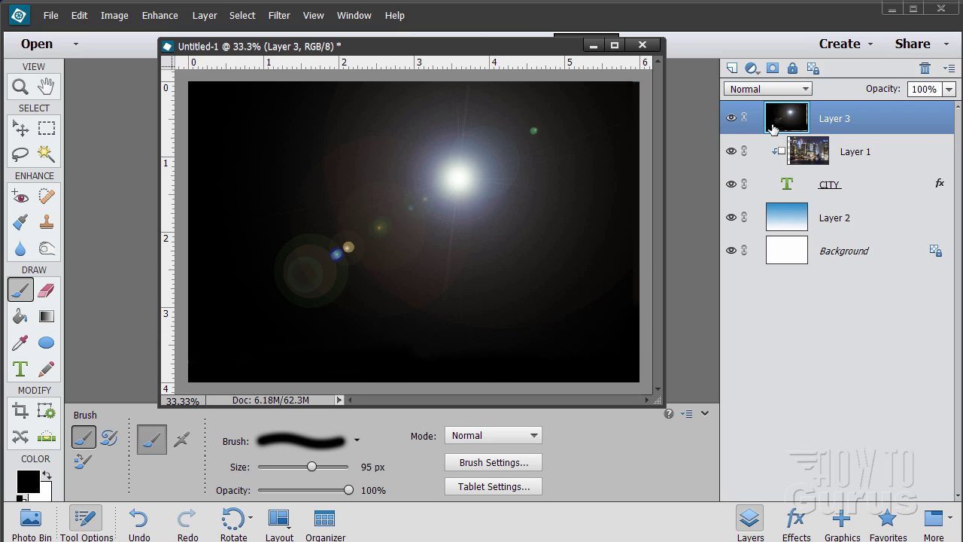
Set Layer 3 back to Screen blending so the flare glows without edge strips.
click(768, 88)
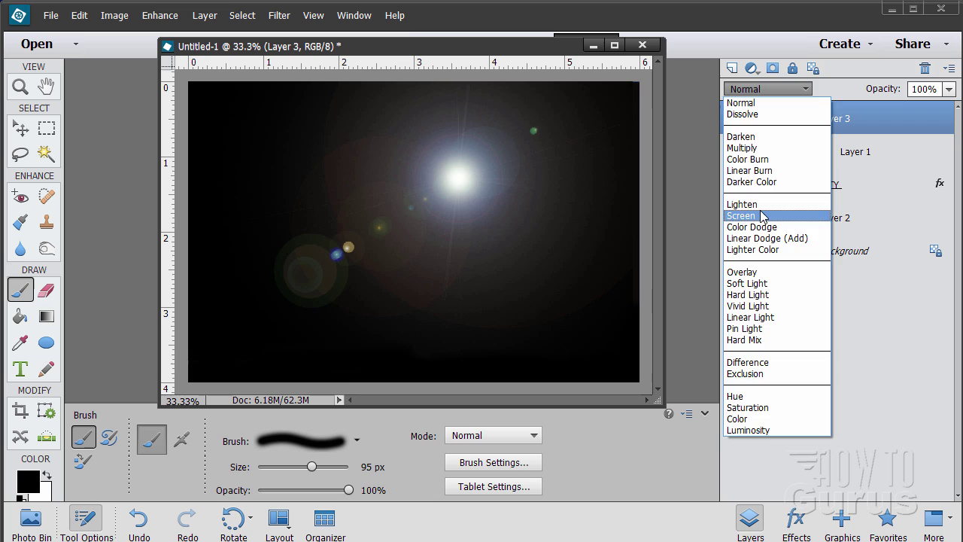
click(764, 216)
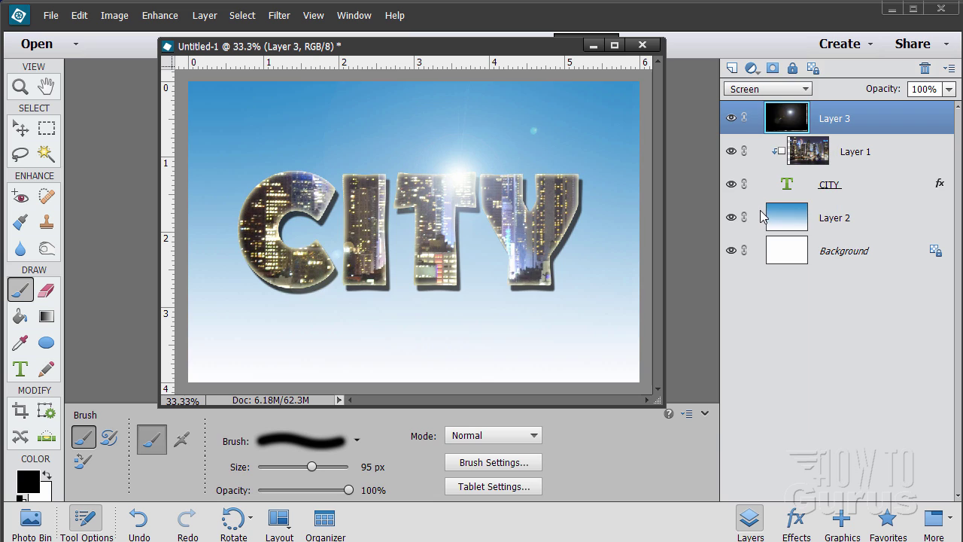
click(21, 127)
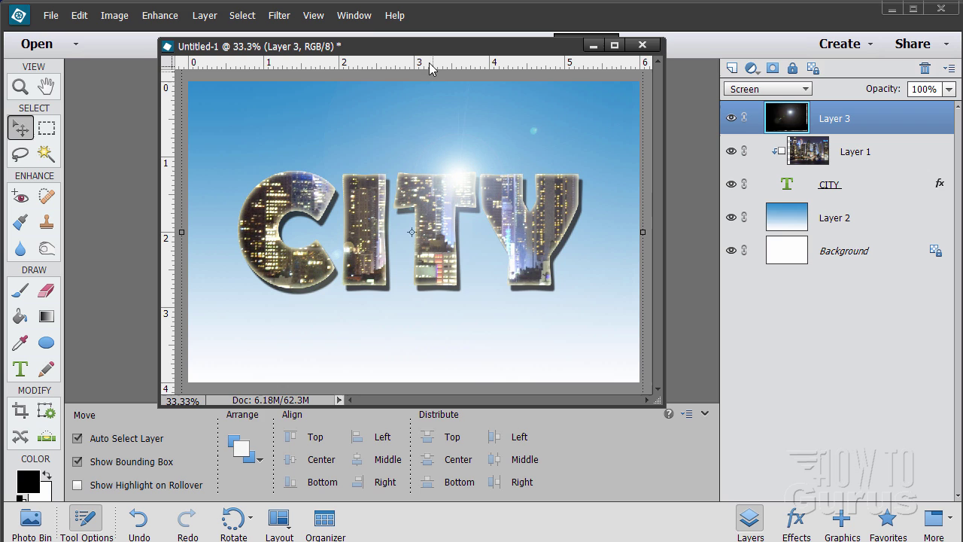
Enlarge and reposition the document window and zoom to 50% to review the finished CITY artwork.
drag(423, 47, 356, 25)
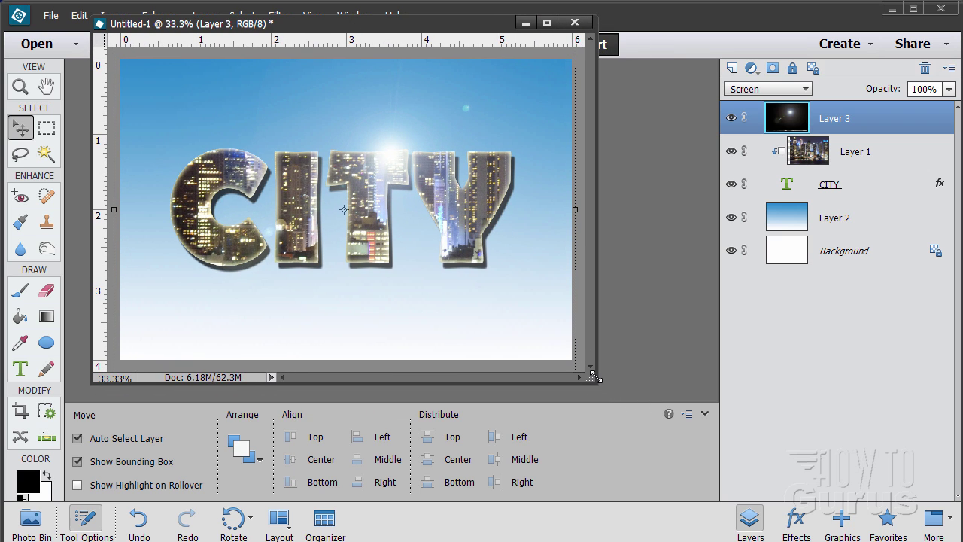
drag(600, 389, 783, 527)
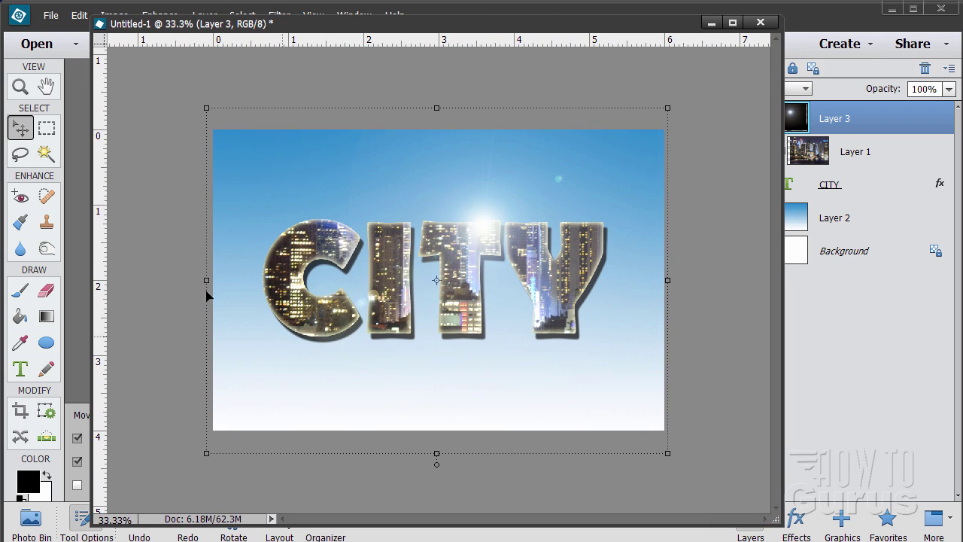
click(19, 86)
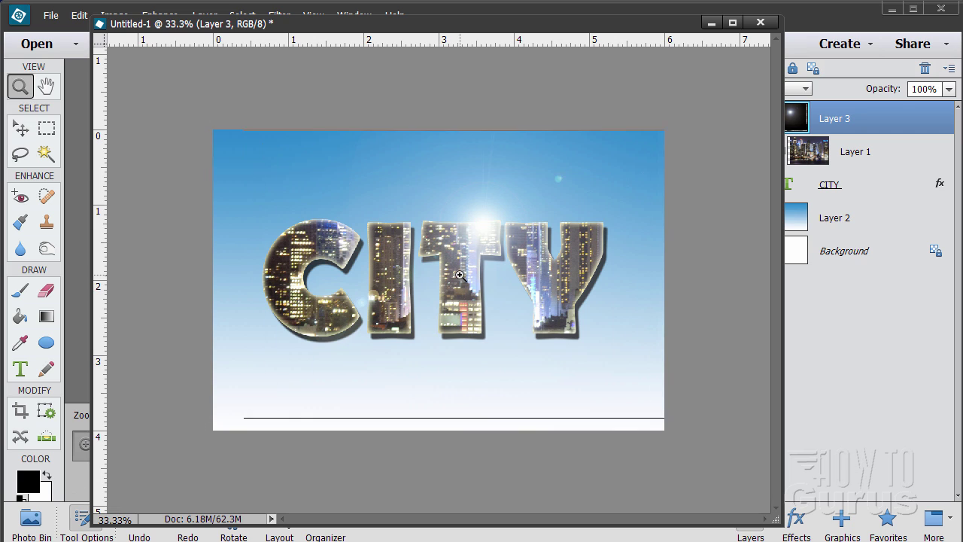
click(461, 275)
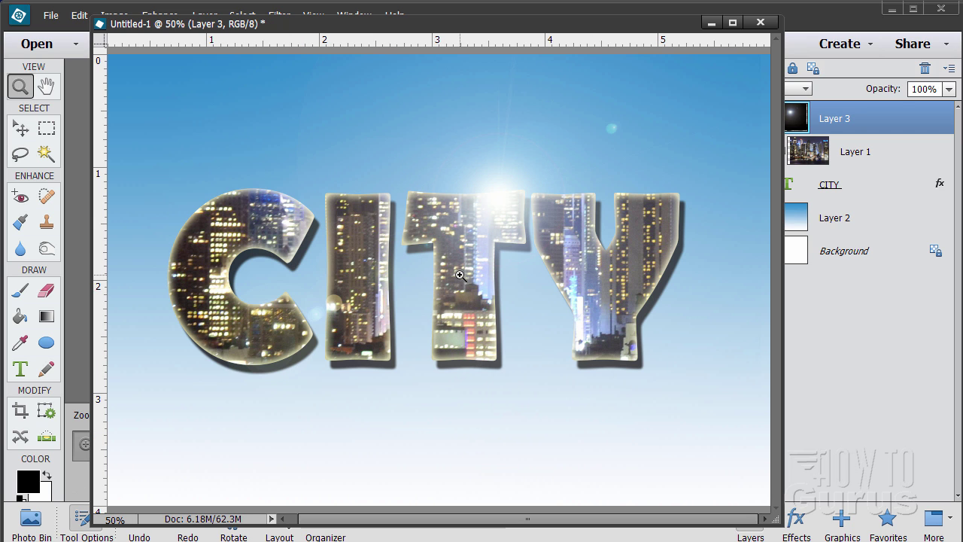
click(21, 130)
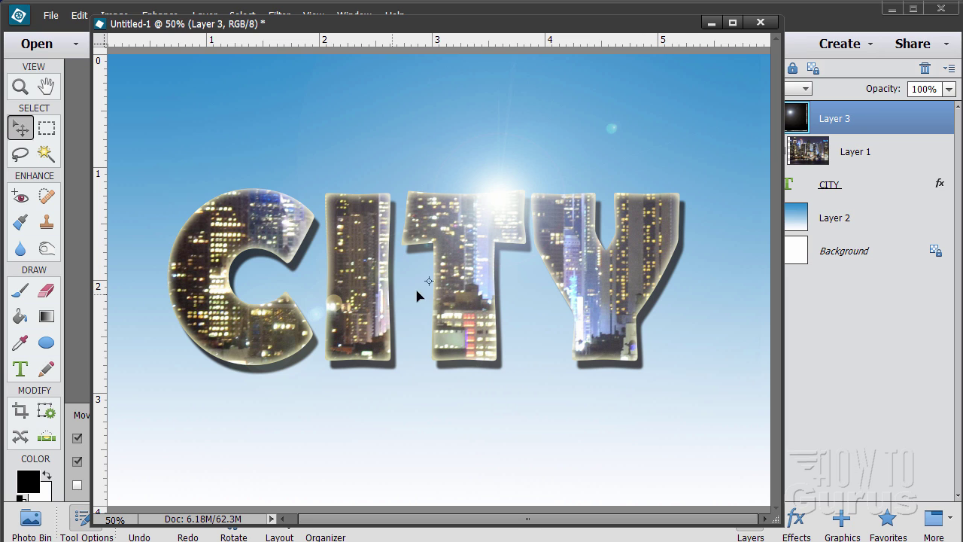
drag(628, 30, 562, 33)
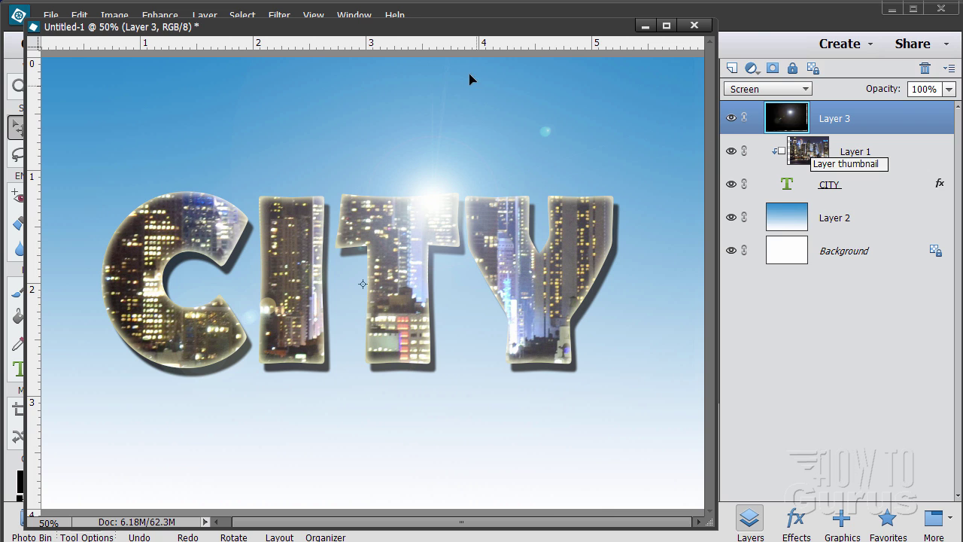
drag(455, 31, 508, 32)
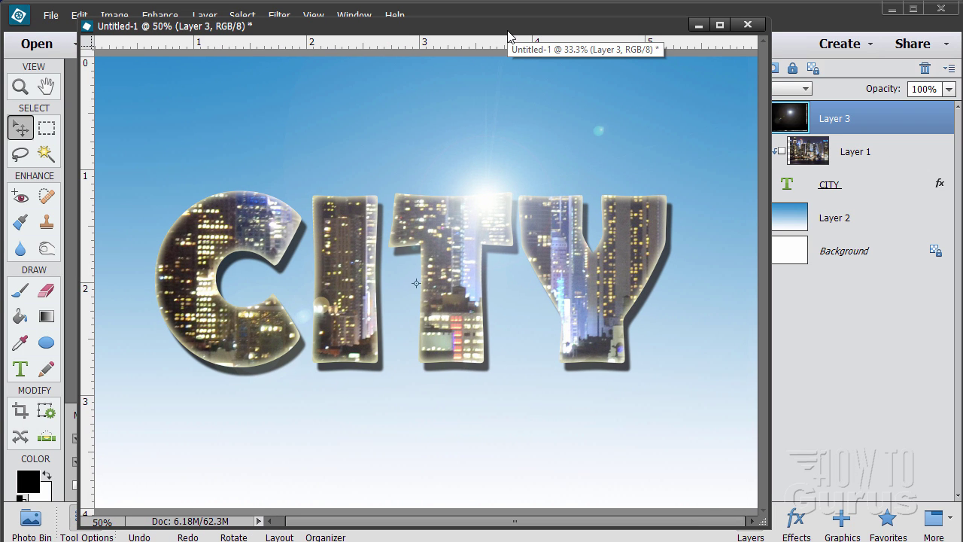